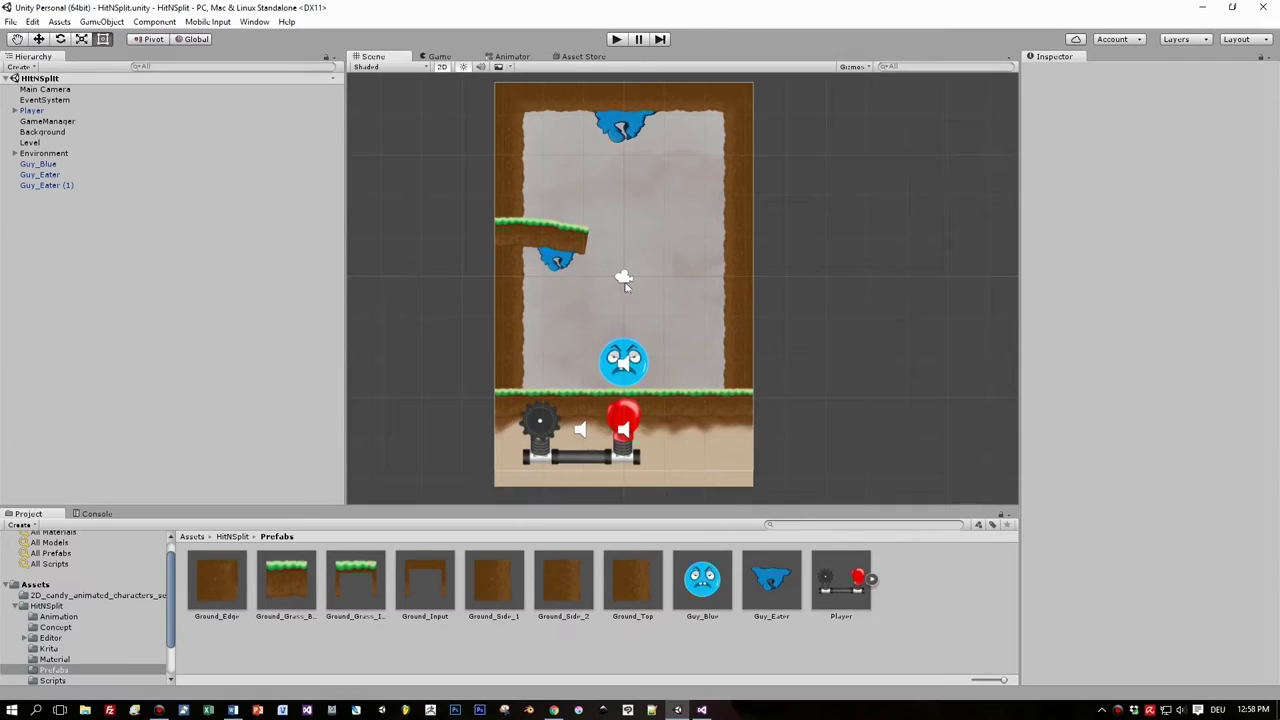
Select the Guy_Eater hanging from the ceiling and run the game in play mode.
{"action": "scroll", "coordinate": [611, 286], "scroll_direction": "up", "scroll_amount": 2}
{"action": "scroll", "coordinate": [611, 286], "scroll_direction": "down", "scroll_amount": 2}
{"action": "left_click", "coordinate": [632, 123]}
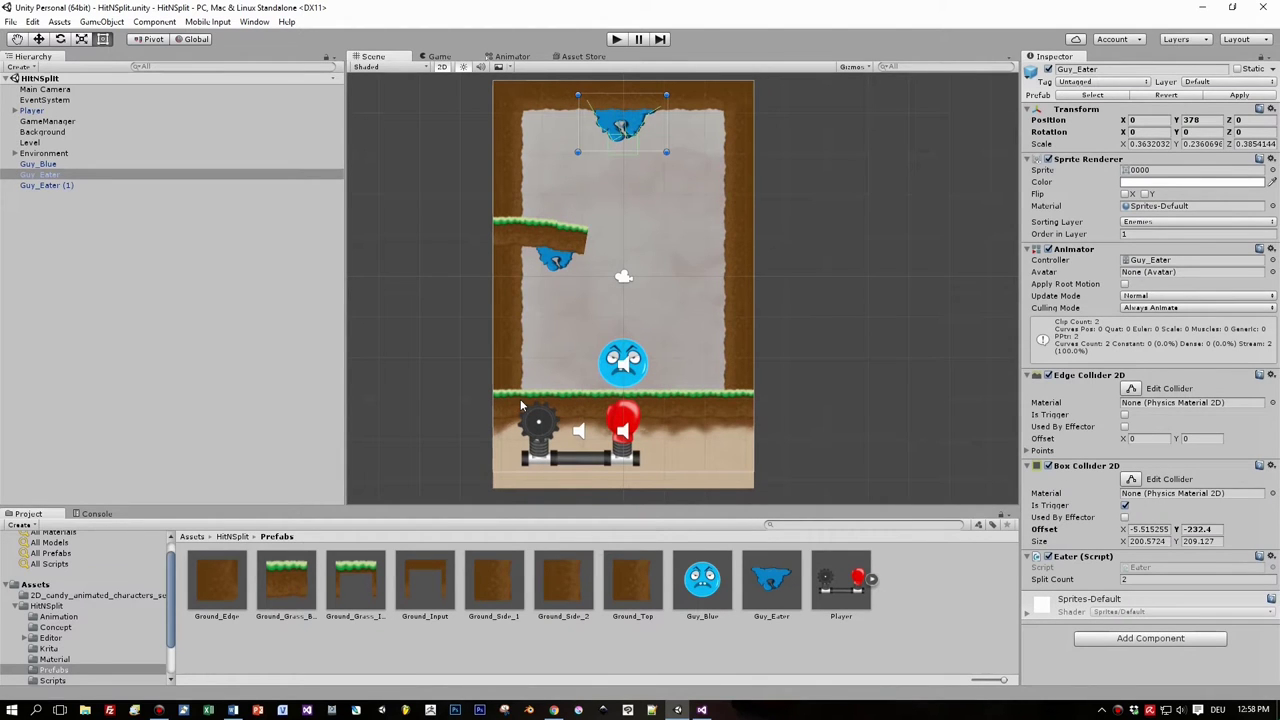
{"action": "left_click", "coordinate": [617, 40]}
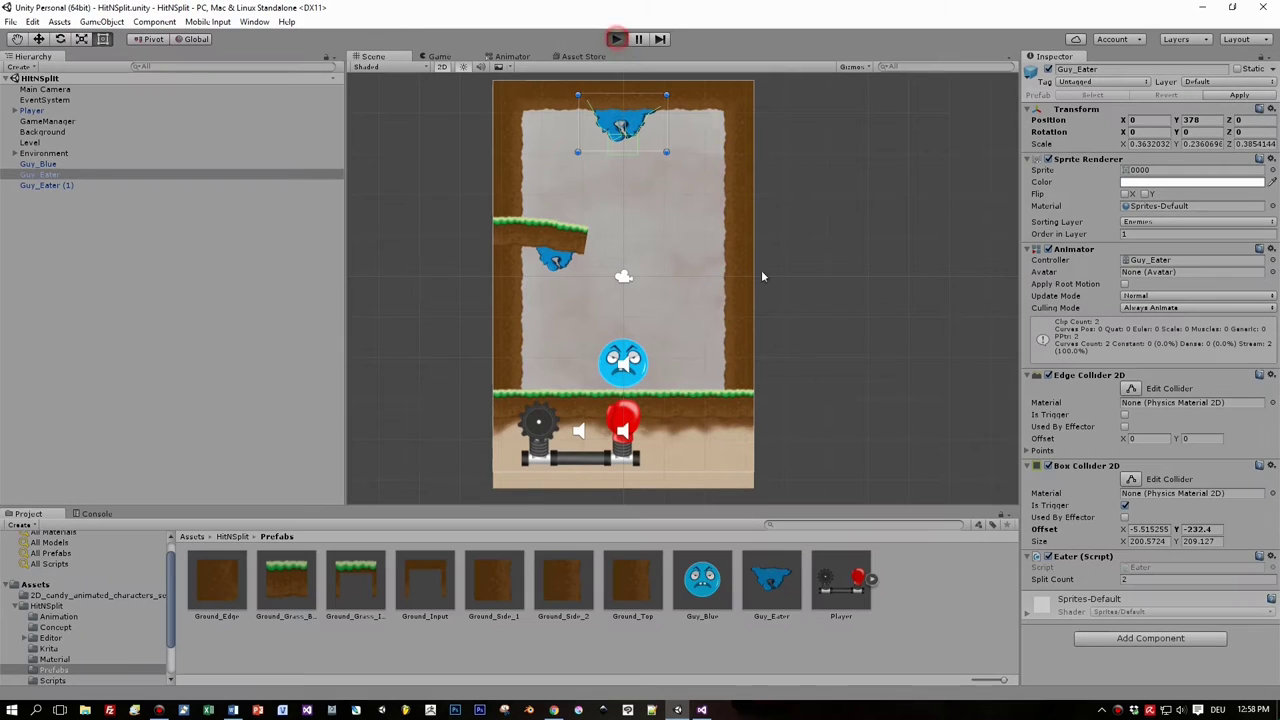
{"action": "key", "text": "ctrl+p"}
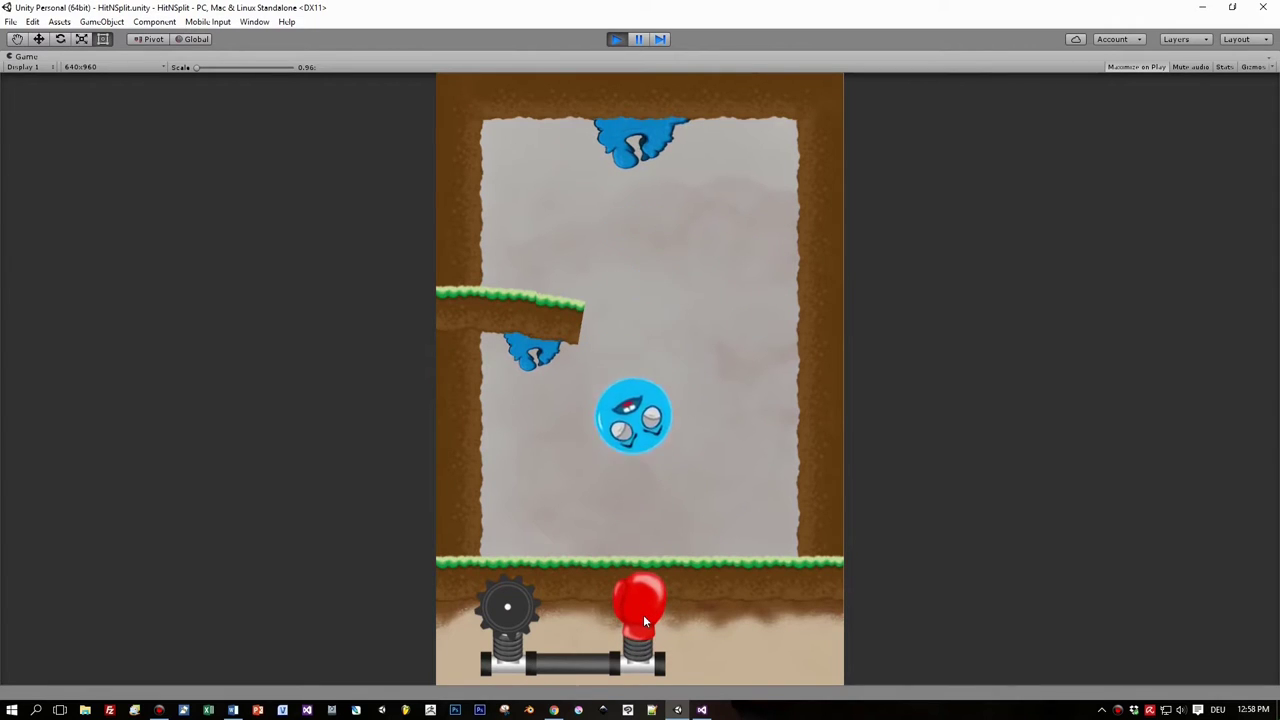
Playtest the level by moving the launcher under the blue balls and firing the boxing glove and saw at them, then stop play mode.
{"action": "left_click_drag", "start_coordinate": [559, 667], "coordinate": [657, 650]}
{"action": "left_click", "coordinate": [750, 614]}
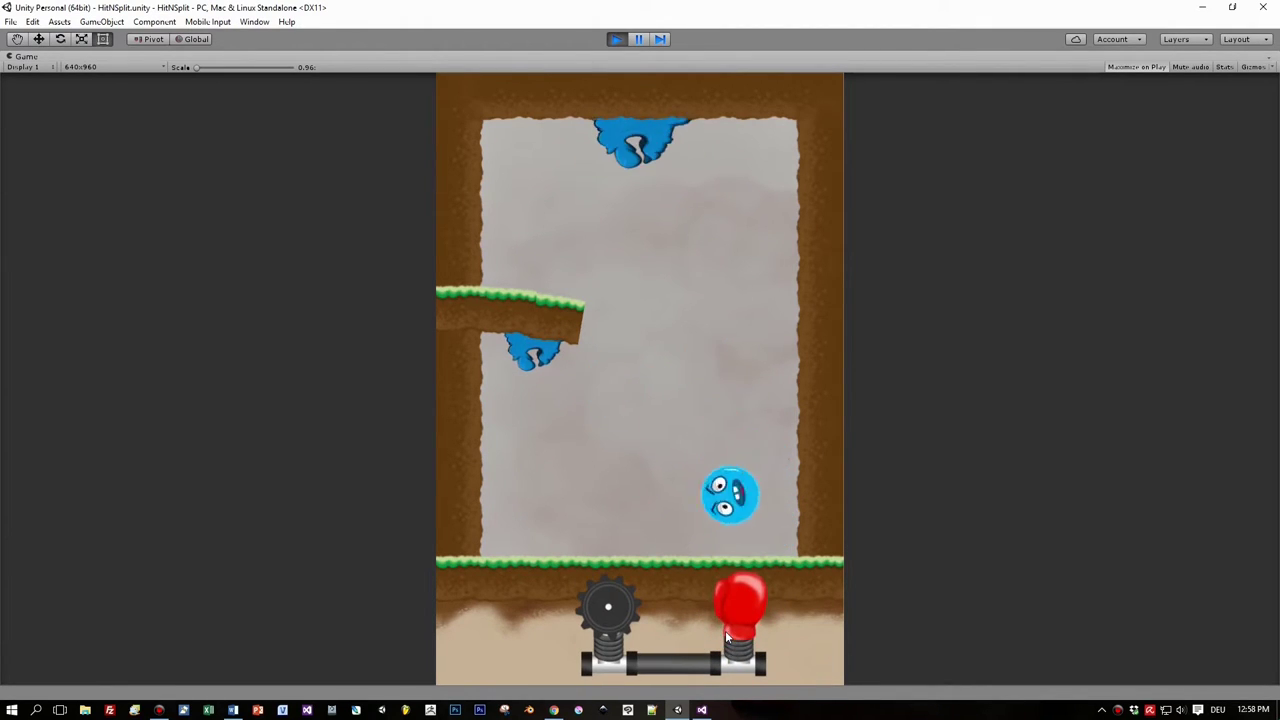
{"action": "mouse_move", "coordinate": [672, 667]}
{"action": "left_mouse_down"}
{"action": "mouse_move", "coordinate": [780, 635]}
{"action": "mouse_move", "coordinate": [691, 651]}
{"action": "left_mouse_up"}
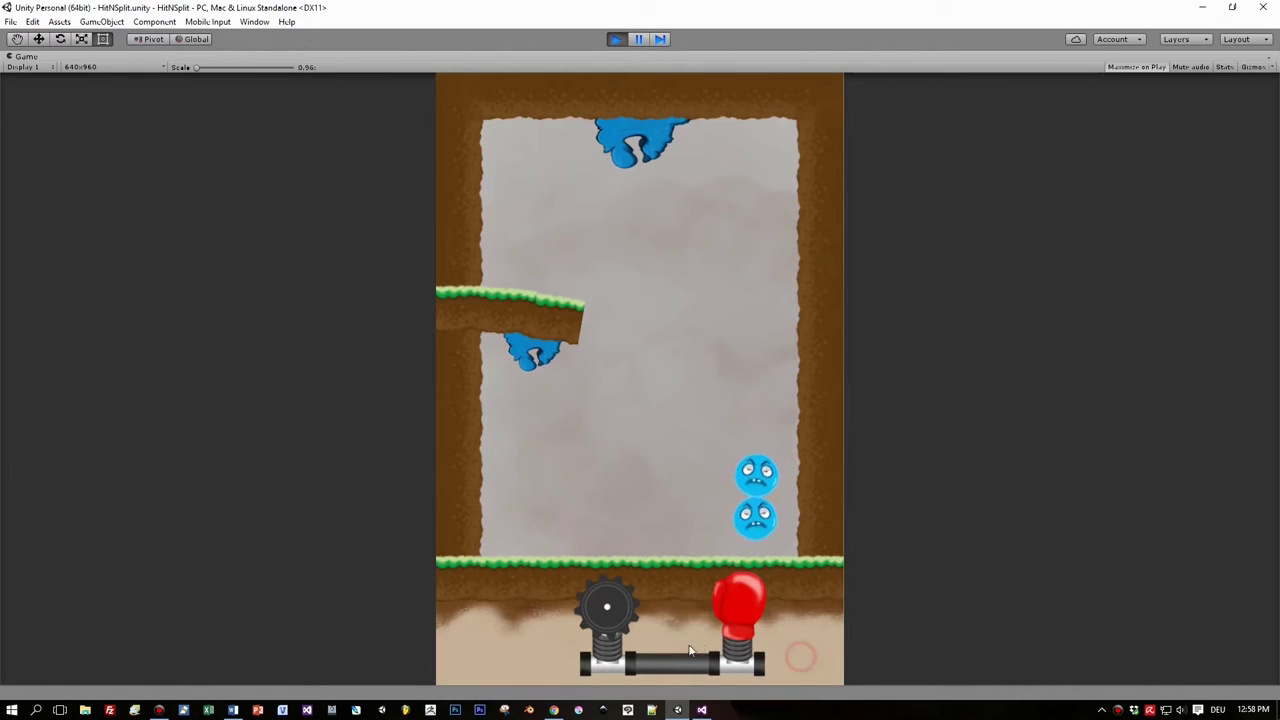
{"action": "left_click", "coordinate": [736, 620]}
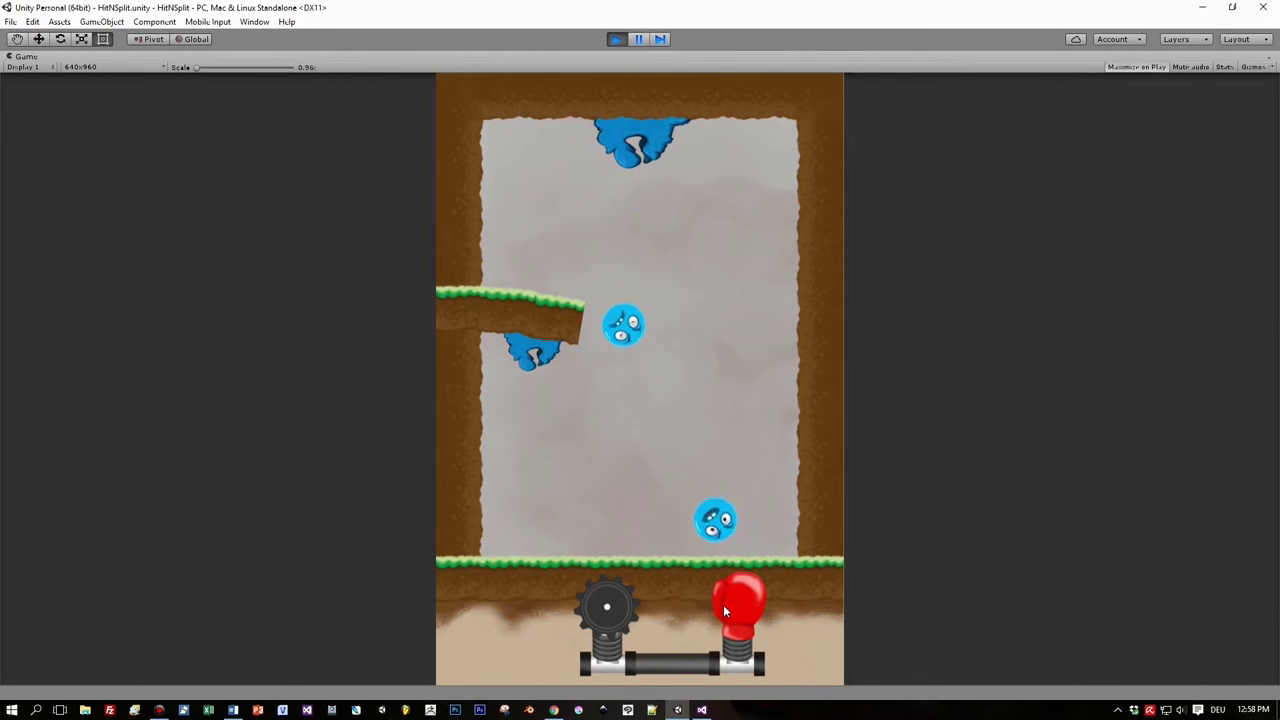
{"action": "left_click_drag", "start_coordinate": [698, 651], "coordinate": [732, 660]}
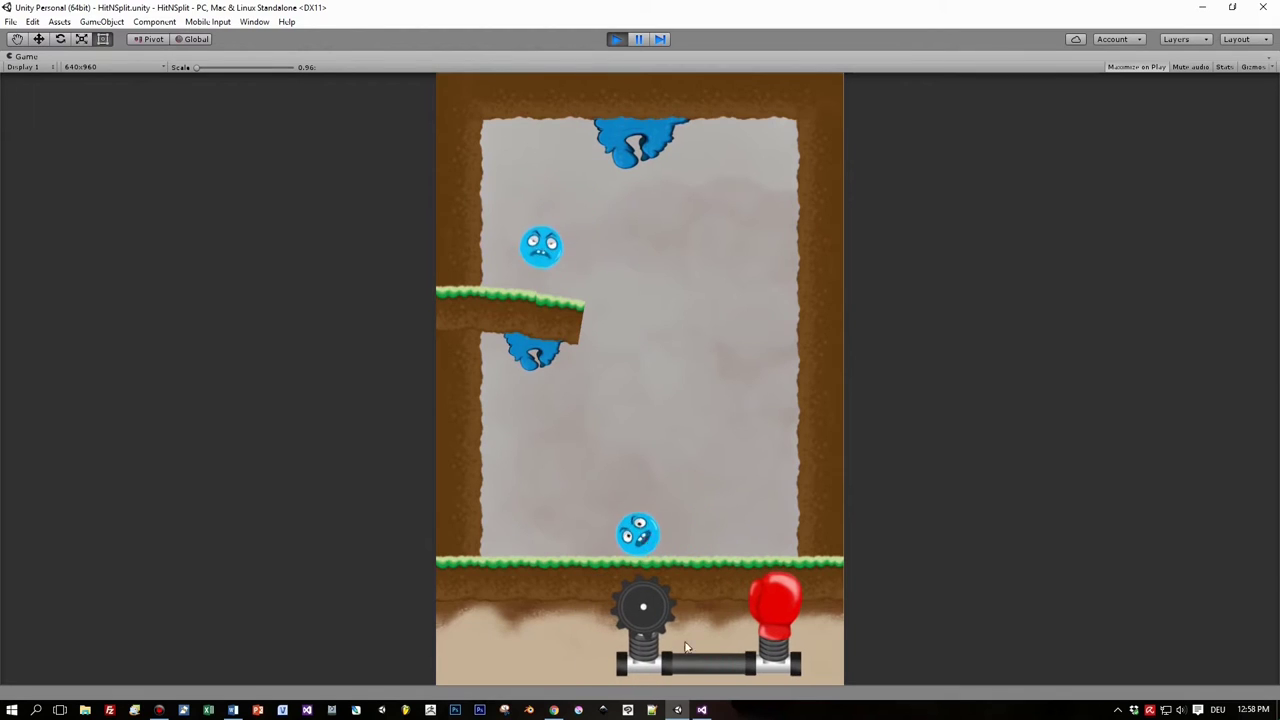
{"action": "left_click", "coordinate": [659, 625]}
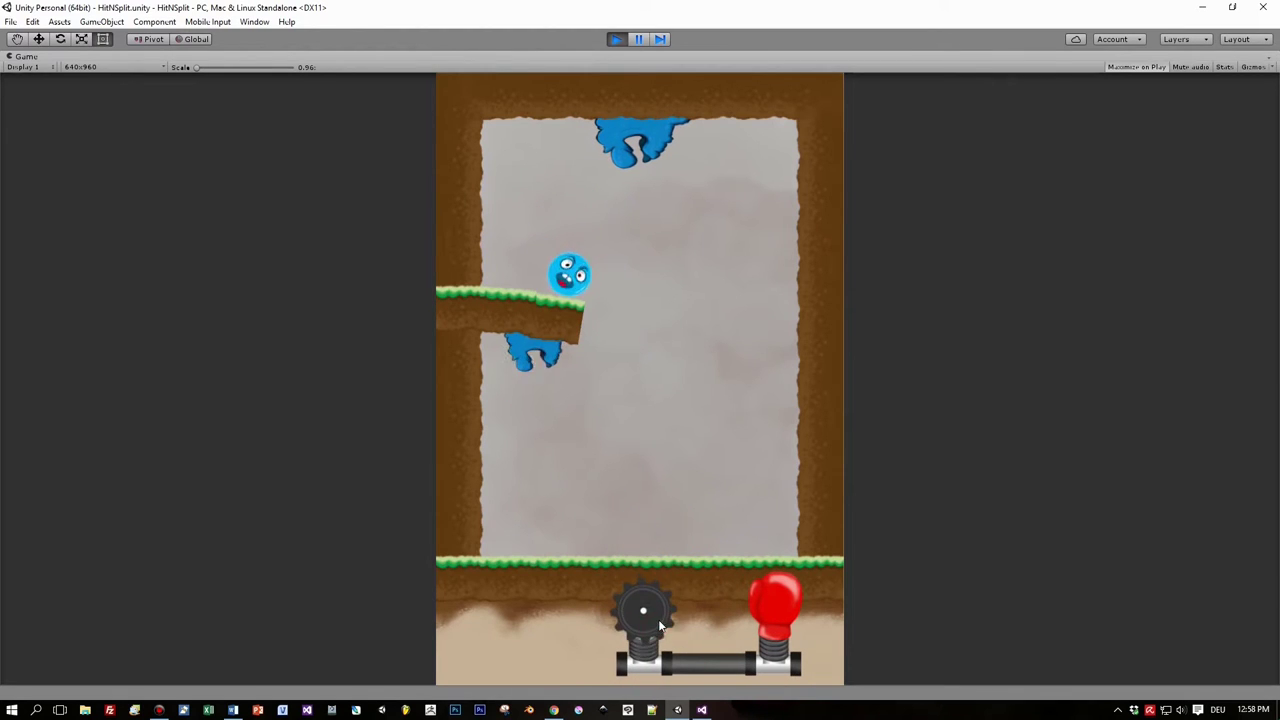
{"action": "left_click", "coordinate": [728, 650]}
{"action": "left_click_drag", "start_coordinate": [770, 652], "coordinate": [716, 652]}
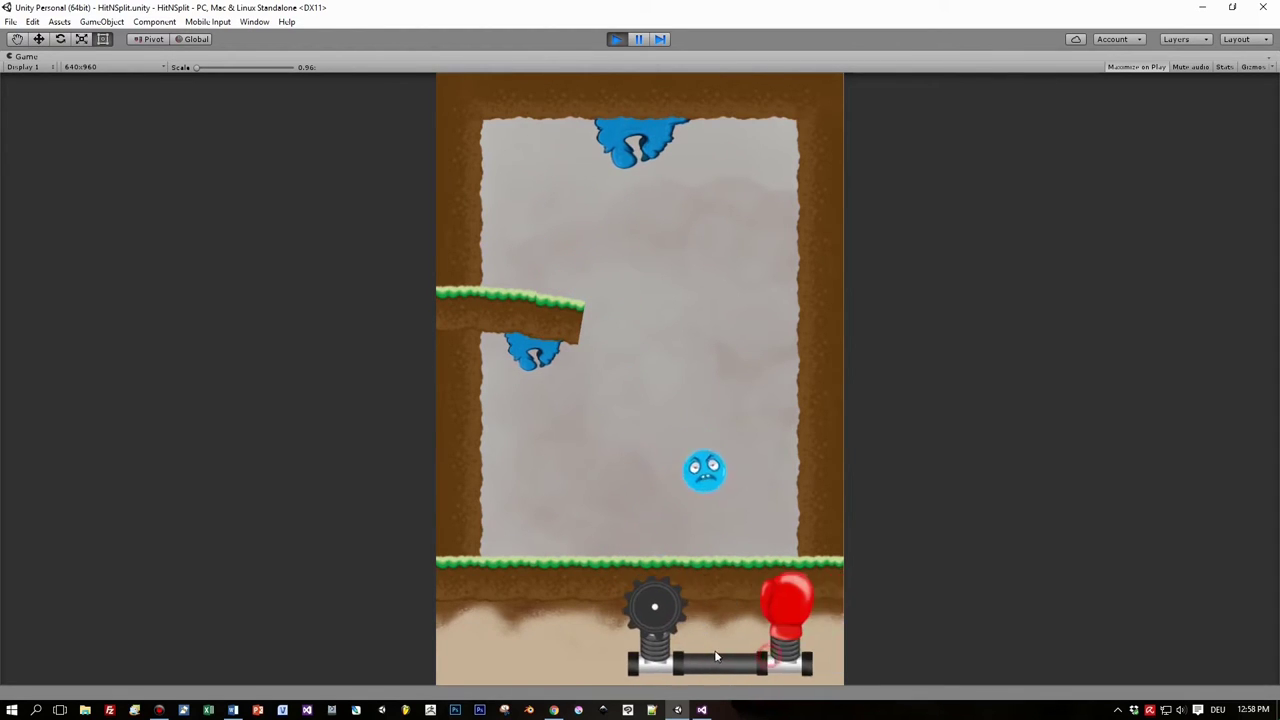
{"action": "left_click", "coordinate": [801, 624]}
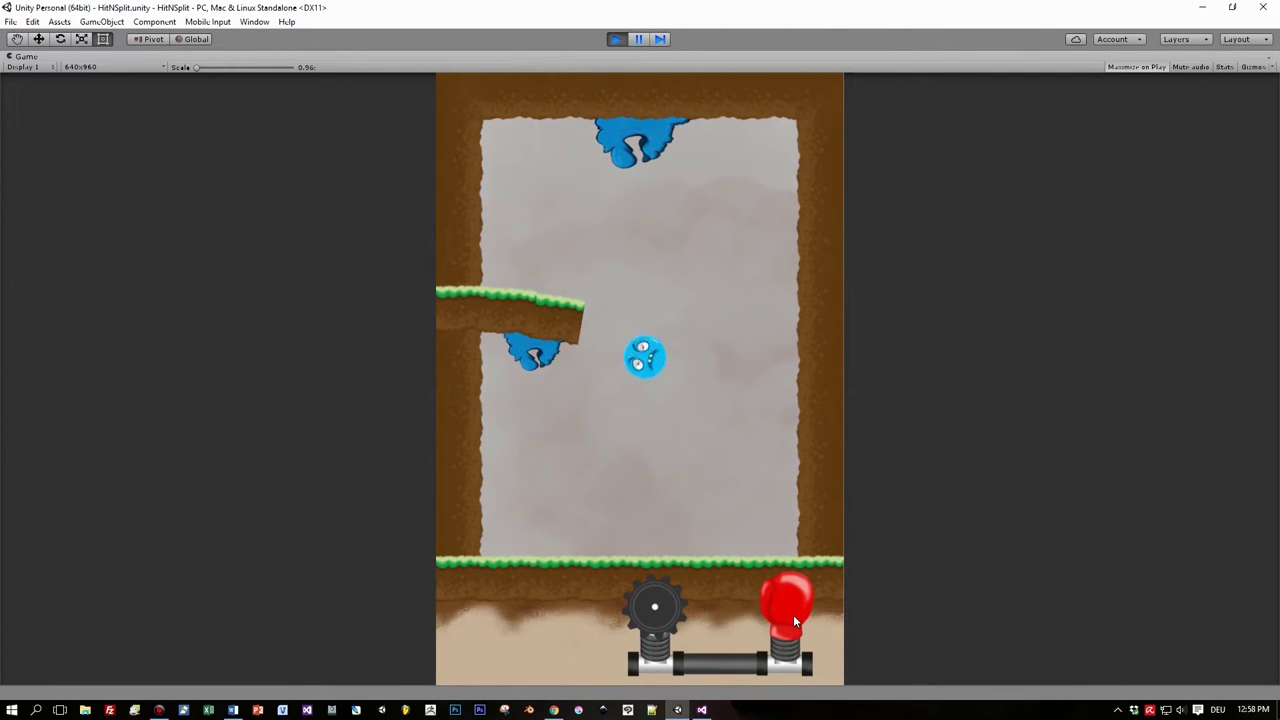
{"action": "left_click", "coordinate": [638, 650]}
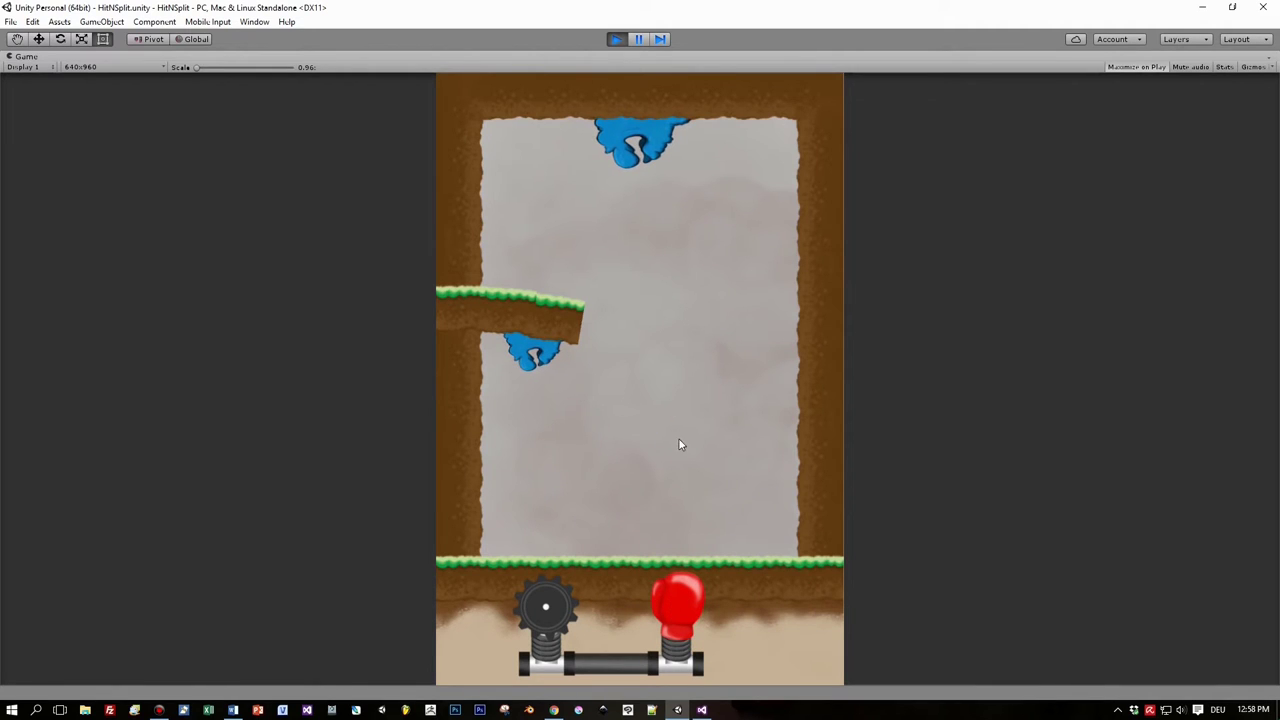
{"action": "left_click", "coordinate": [650, 655]}
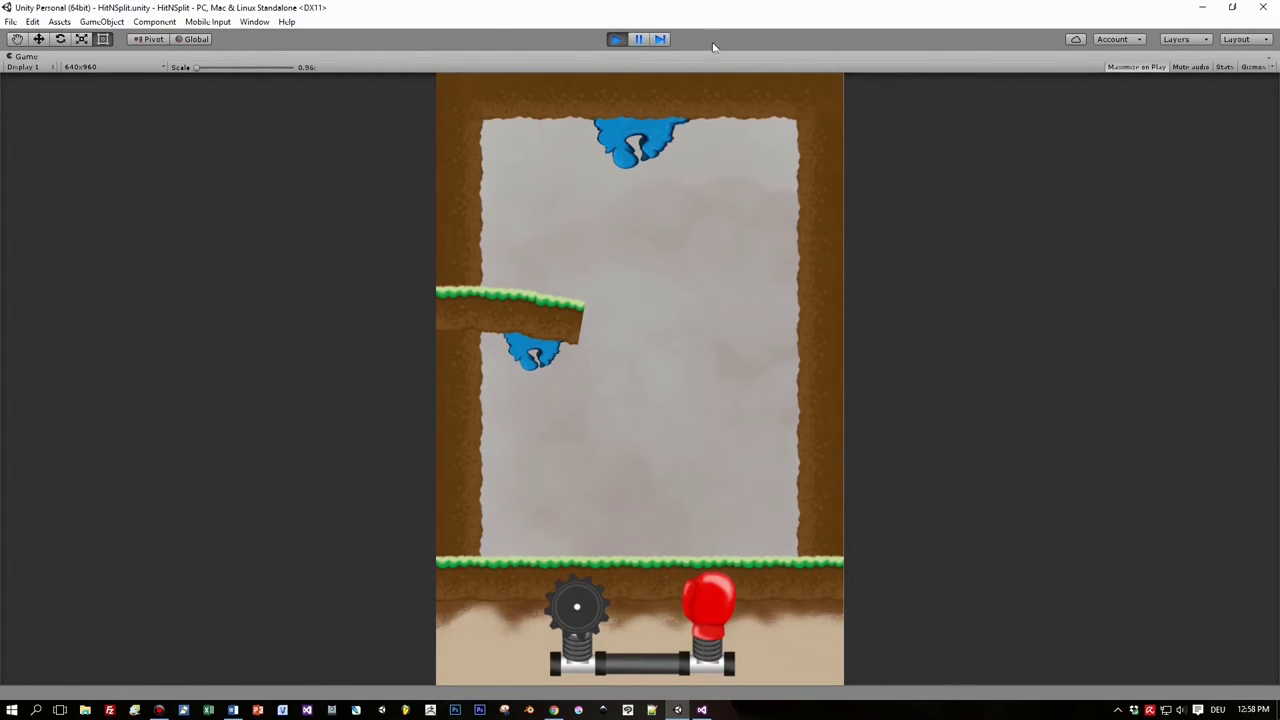
{"action": "left_click", "coordinate": [618, 41]}
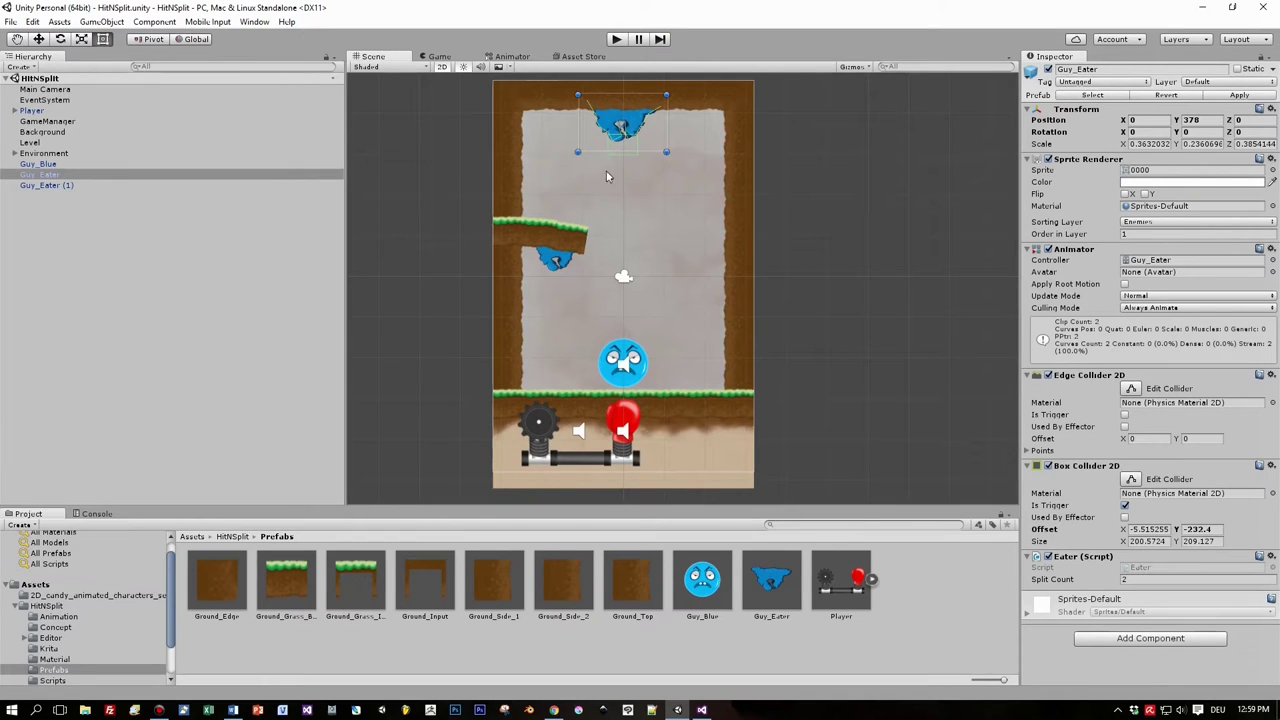
Open the animator controller of the ceiling Guy_Eater and inspect its Idle state.
{"action": "scroll", "coordinate": [622, 241], "scroll_direction": "up", "scroll_amount": 3}
{"action": "scroll", "coordinate": [622, 241], "scroll_direction": "down", "scroll_amount": 1}
{"action": "middle_click_drag", "start_coordinate": [678, 202], "coordinate": [681, 300]}
{"action": "scroll", "coordinate": [680, 268], "scroll_direction": "up", "scroll_amount": 3}
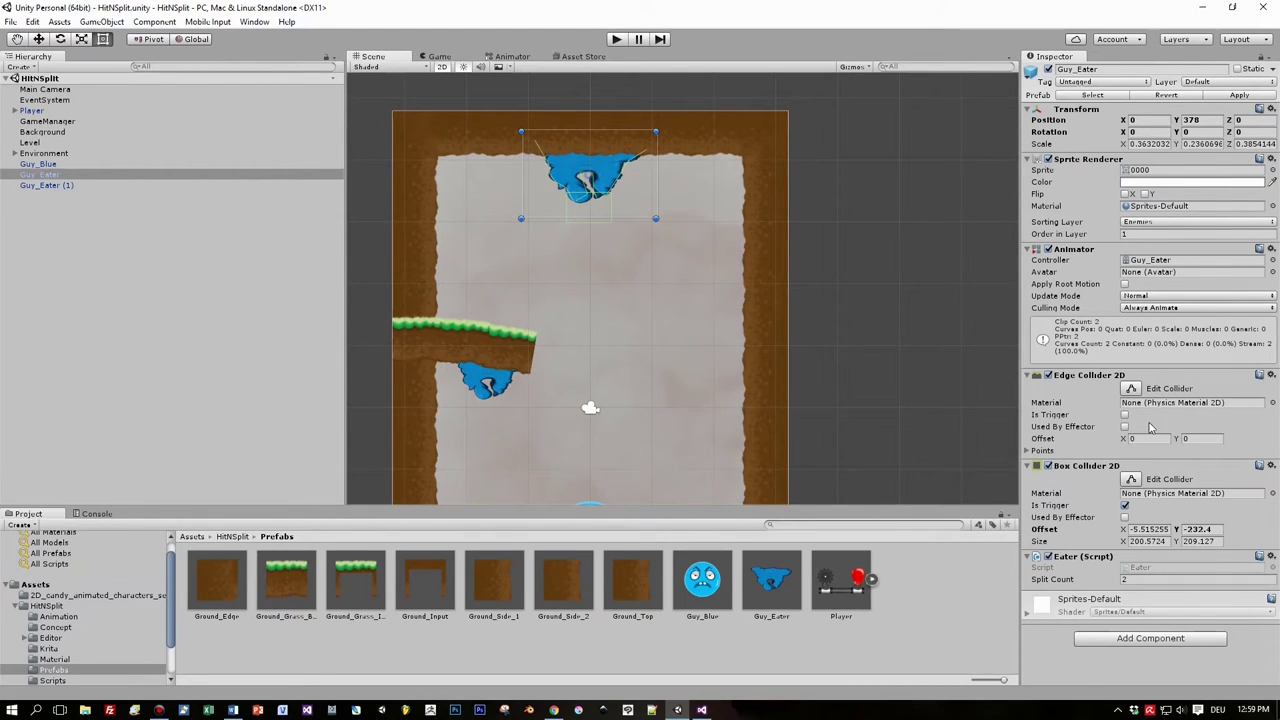
{"action": "double_click", "coordinate": [1163, 262]}
{"action": "left_click", "coordinate": [792, 147]}
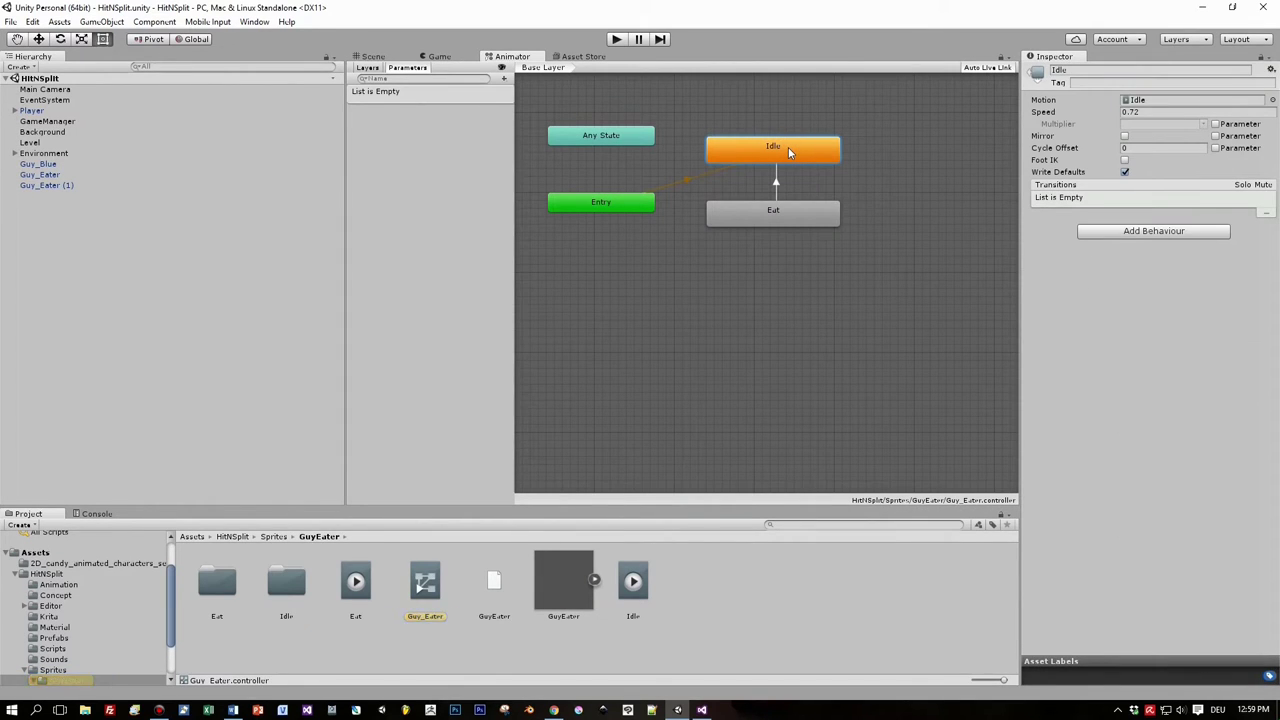
Locate the Eat state's motion clip and set the state's speed to 2.
{"action": "left_click", "coordinate": [780, 221]}
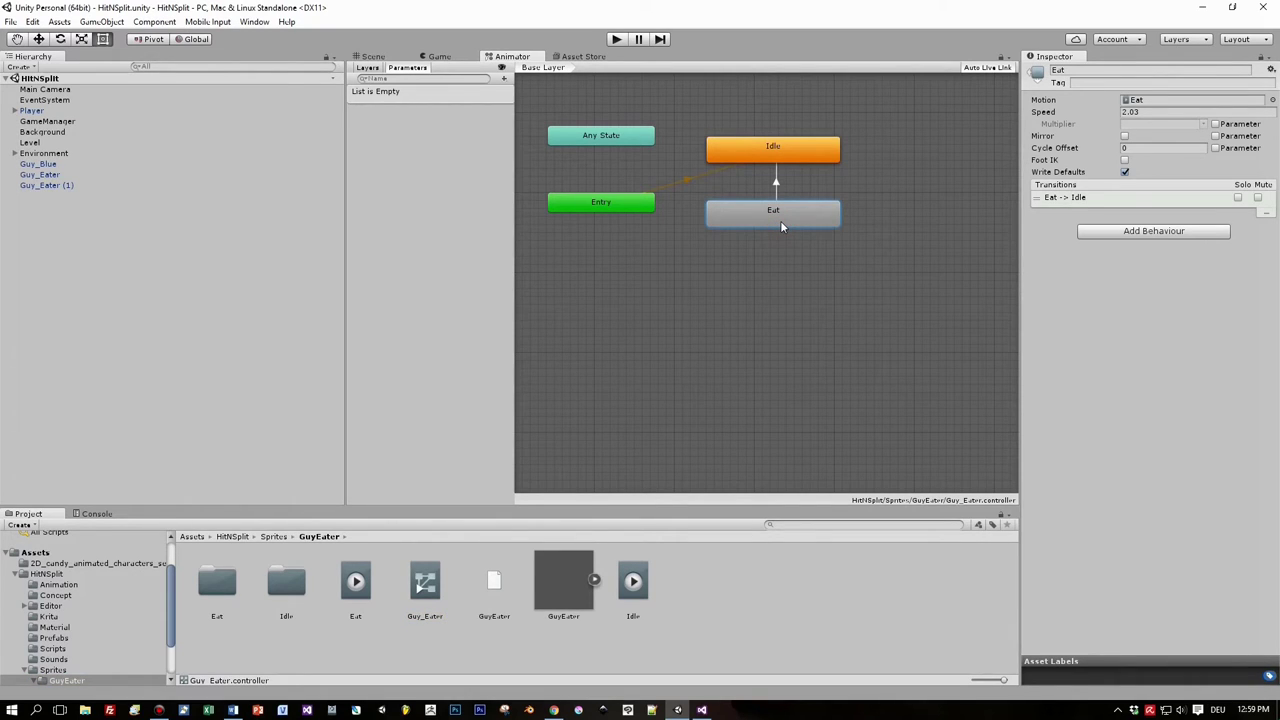
{"action": "left_click", "coordinate": [1134, 104]}
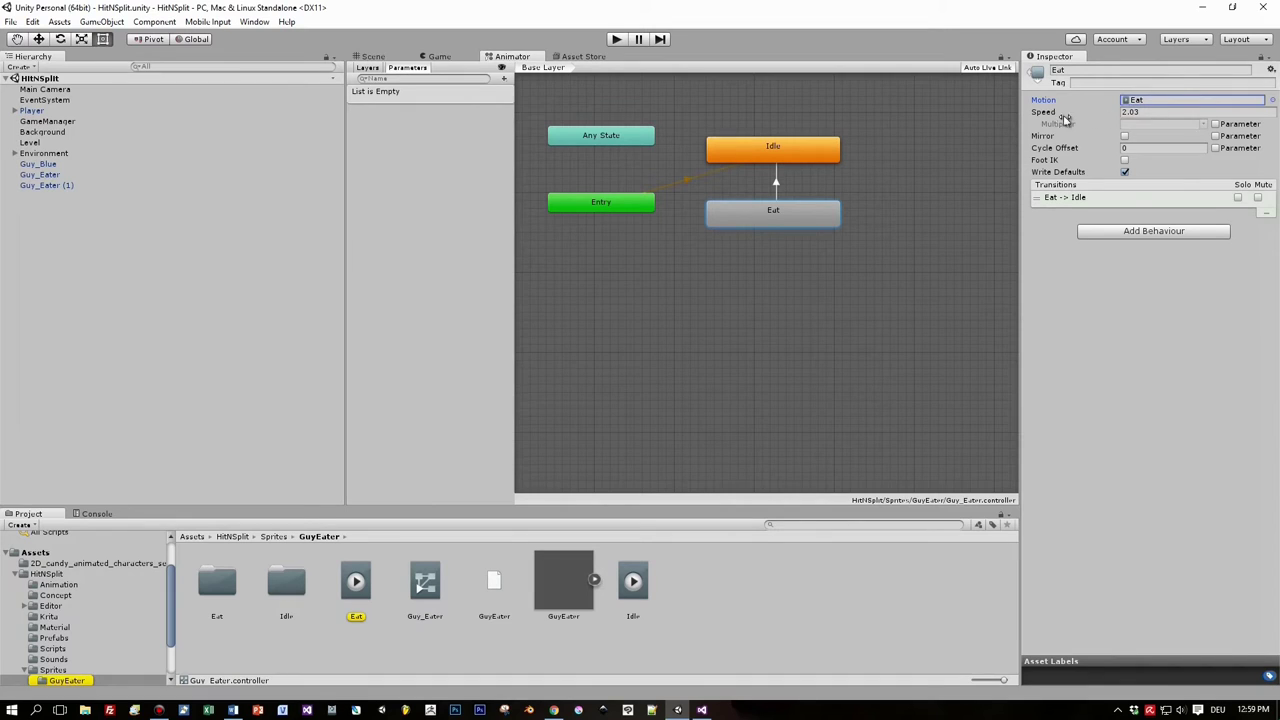
{"action": "left_click", "coordinate": [1133, 111]}
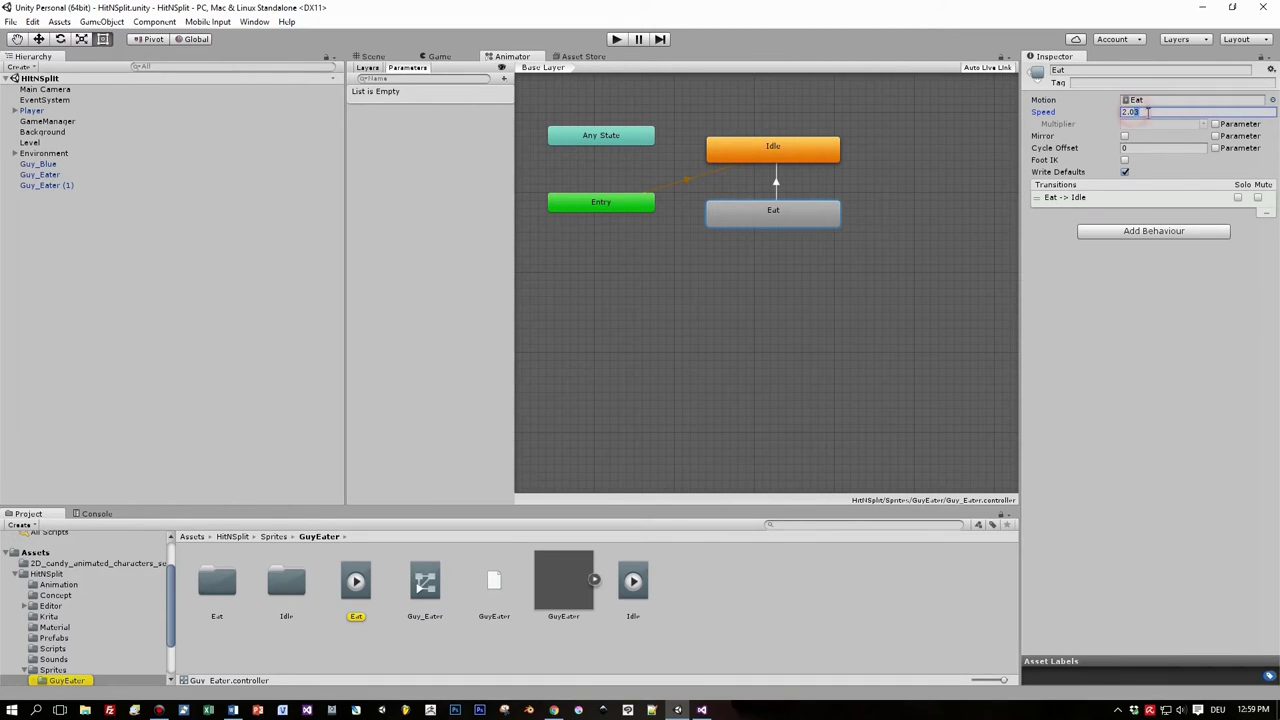
{"action": "type", "text": "2"}
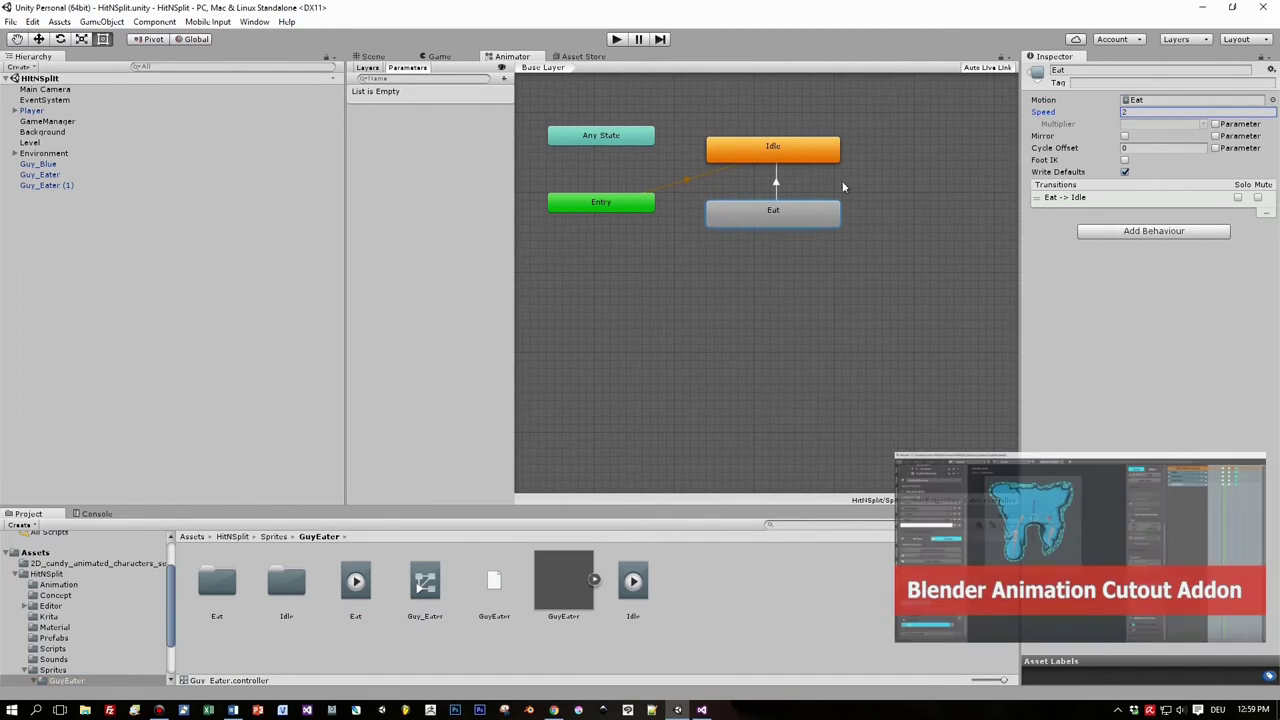
Review the Eat to Idle transition and both states, then return to the scene view.
{"action": "left_click", "coordinate": [777, 186]}
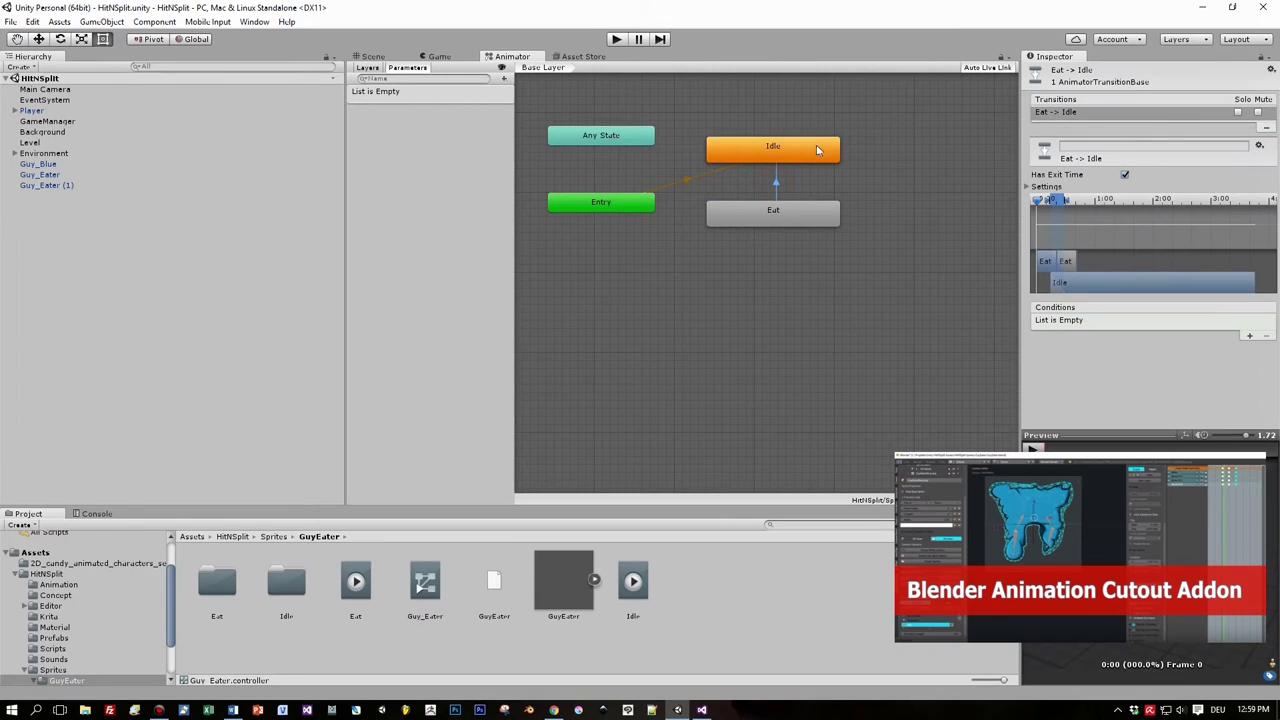
{"action": "left_click", "coordinate": [817, 150]}
{"action": "left_click", "coordinate": [789, 217]}
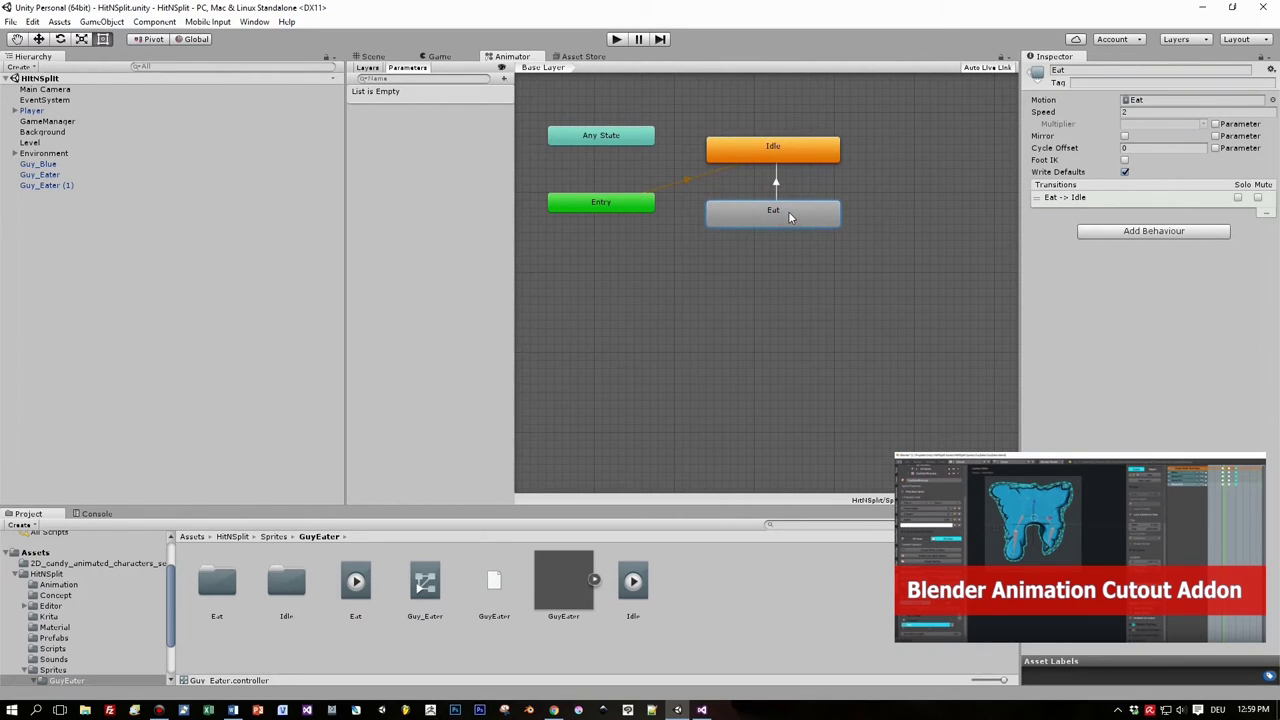
{"action": "left_click", "coordinate": [373, 57]}
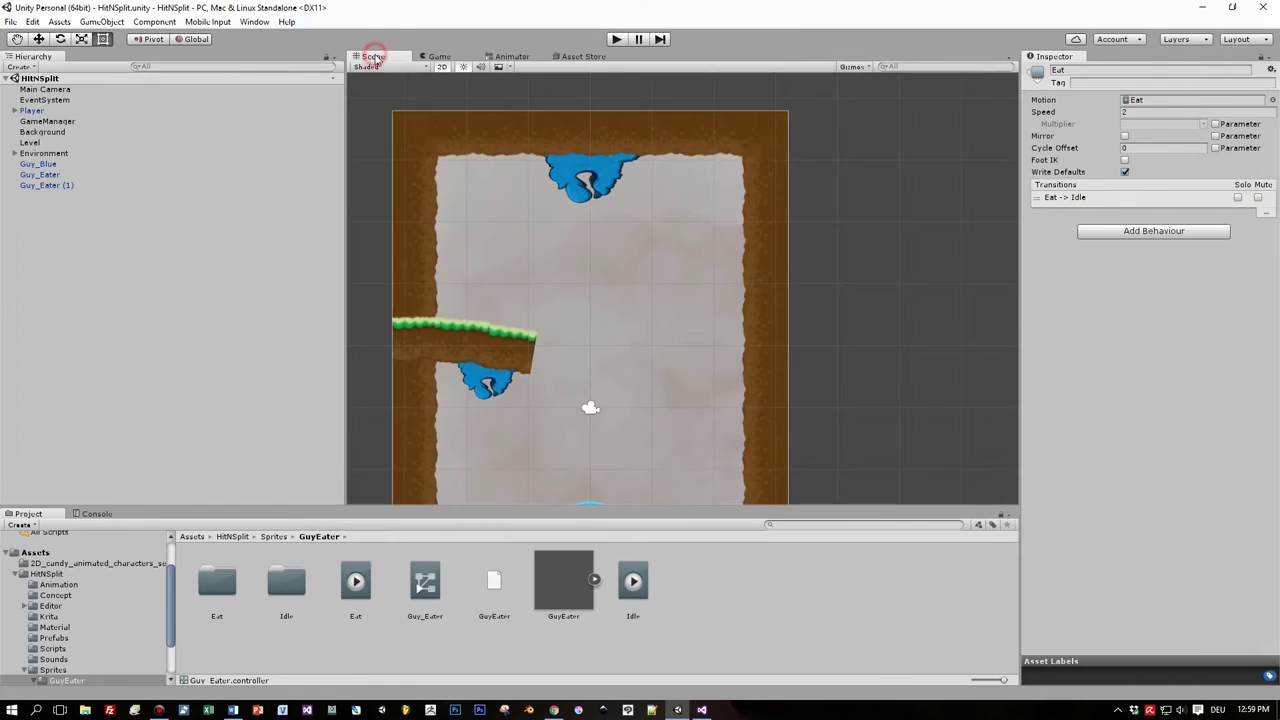
Reshape the ceiling Guy_Eater's edge collider to follow its right outline and inner mouth more closely, and save the scene.
{"action": "left_click", "coordinate": [615, 172]}
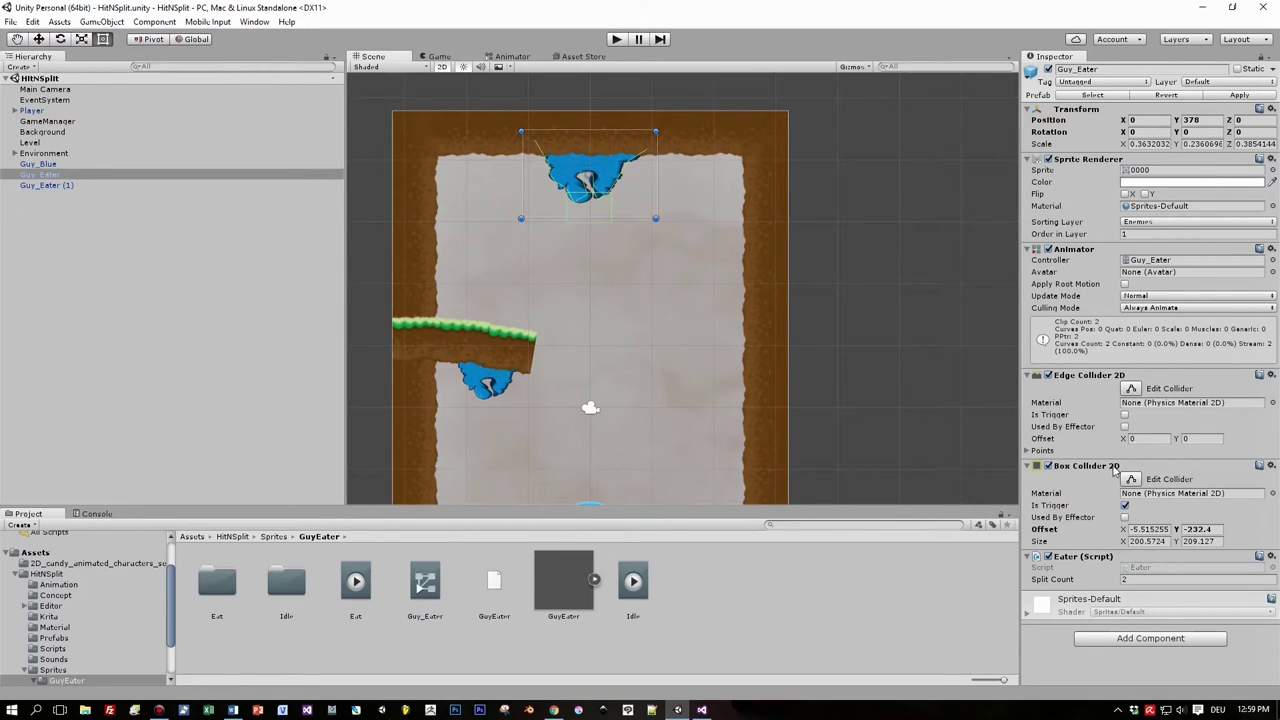
{"action": "left_click", "coordinate": [1131, 389]}
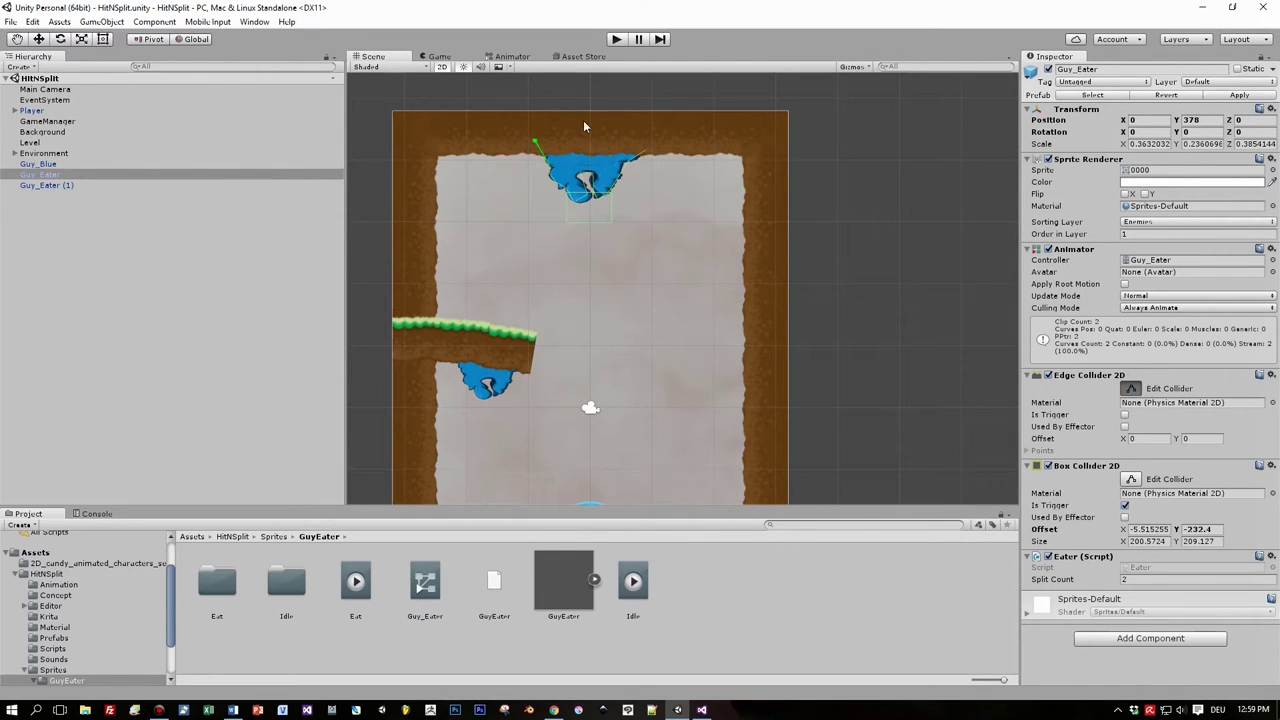
{"action": "scroll", "coordinate": [620, 160], "scroll_direction": "up", "scroll_amount": 2}
{"action": "scroll", "coordinate": [620, 160], "scroll_direction": "up", "scroll_amount": 4}
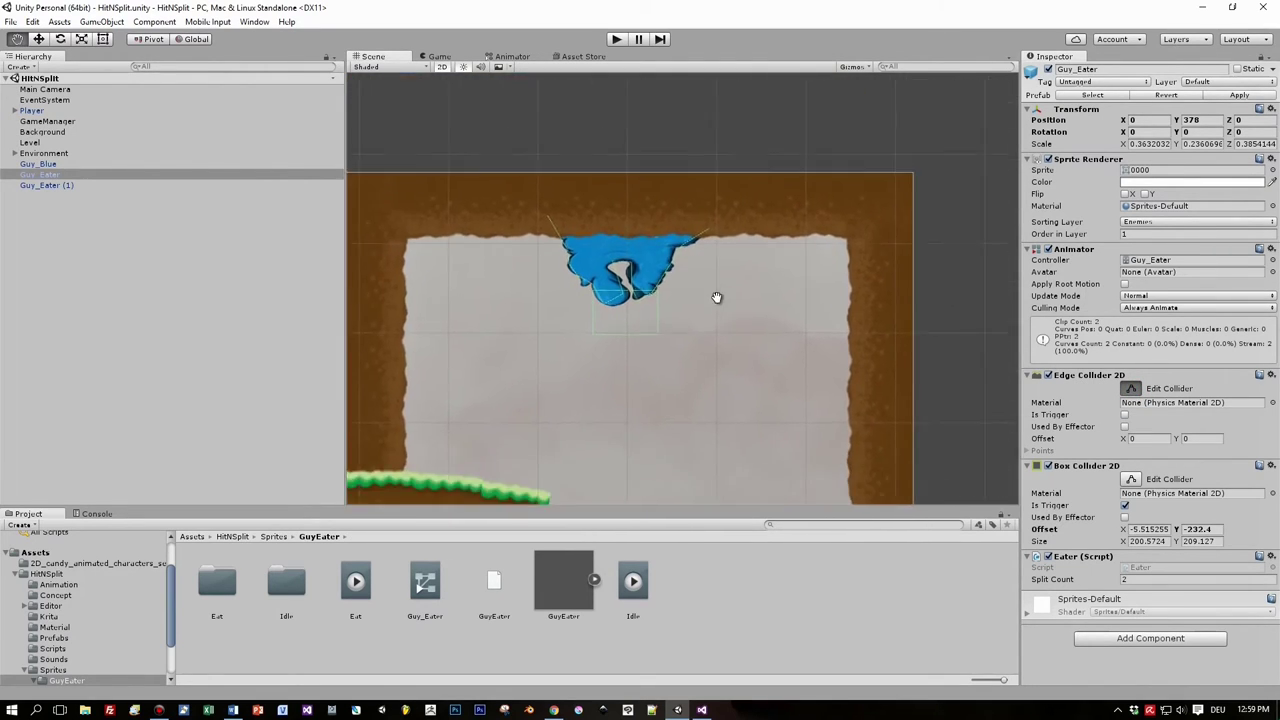
{"action": "scroll", "coordinate": [698, 250], "scroll_direction": "up", "scroll_amount": 3}
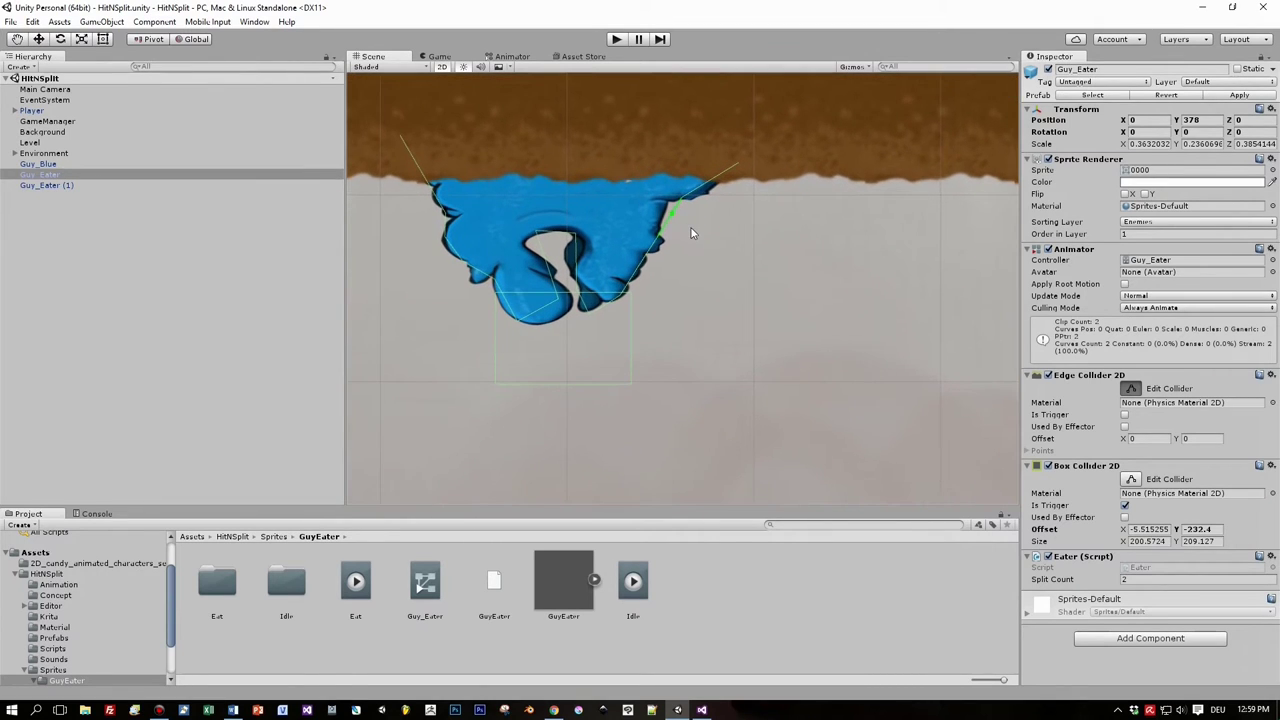
{"action": "left_click_drag", "start_coordinate": [676, 216], "coordinate": [669, 210]}
{"action": "left_click_drag", "start_coordinate": [648, 268], "coordinate": [668, 247]}
{"action": "left_click_drag", "start_coordinate": [661, 258], "coordinate": [640, 280]}
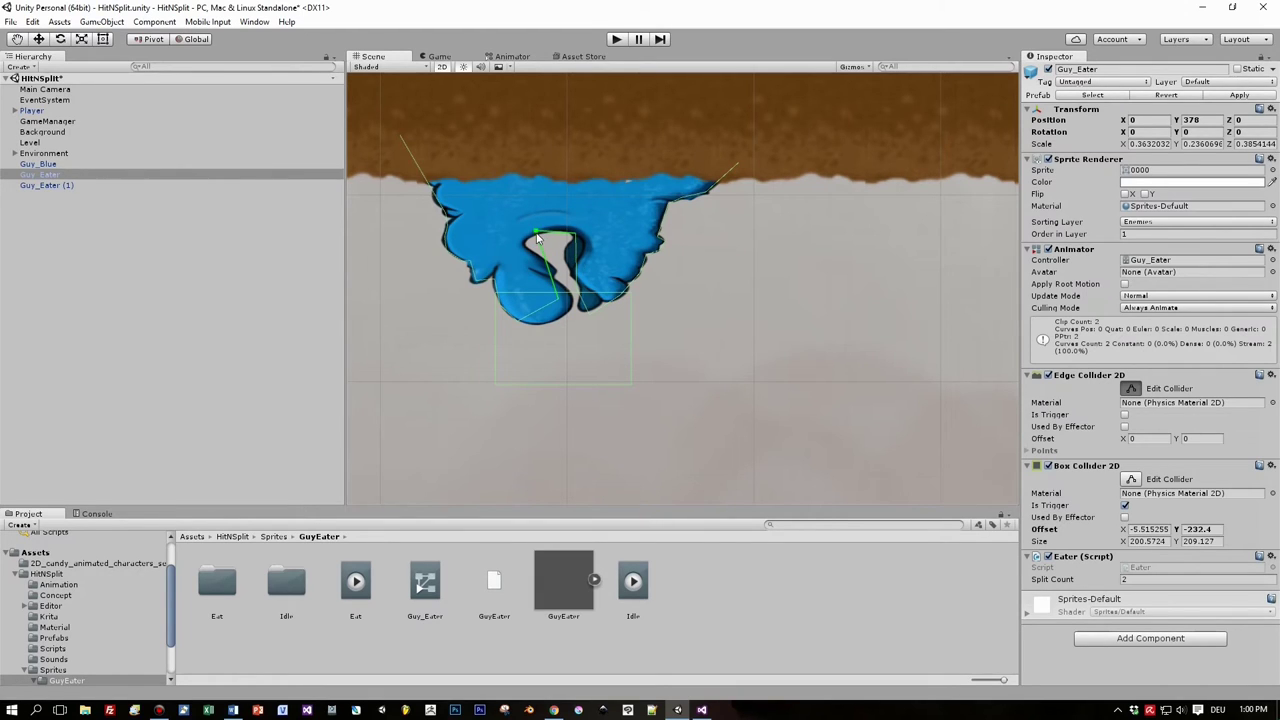
{"action": "left_click_drag", "start_coordinate": [536, 232], "coordinate": [545, 319]}
{"action": "key", "text": "ctrl+s"}
Inspect the Guy_Eater's Box Collider 2D trigger setting, locate its Eater script asset and check the Split Count.
{"action": "left_click", "coordinate": [1136, 467]}
{"action": "left_click", "coordinate": [1136, 467]}
{"action": "left_click", "coordinate": [1125, 506]}
{"action": "left_click", "coordinate": [1167, 569]}
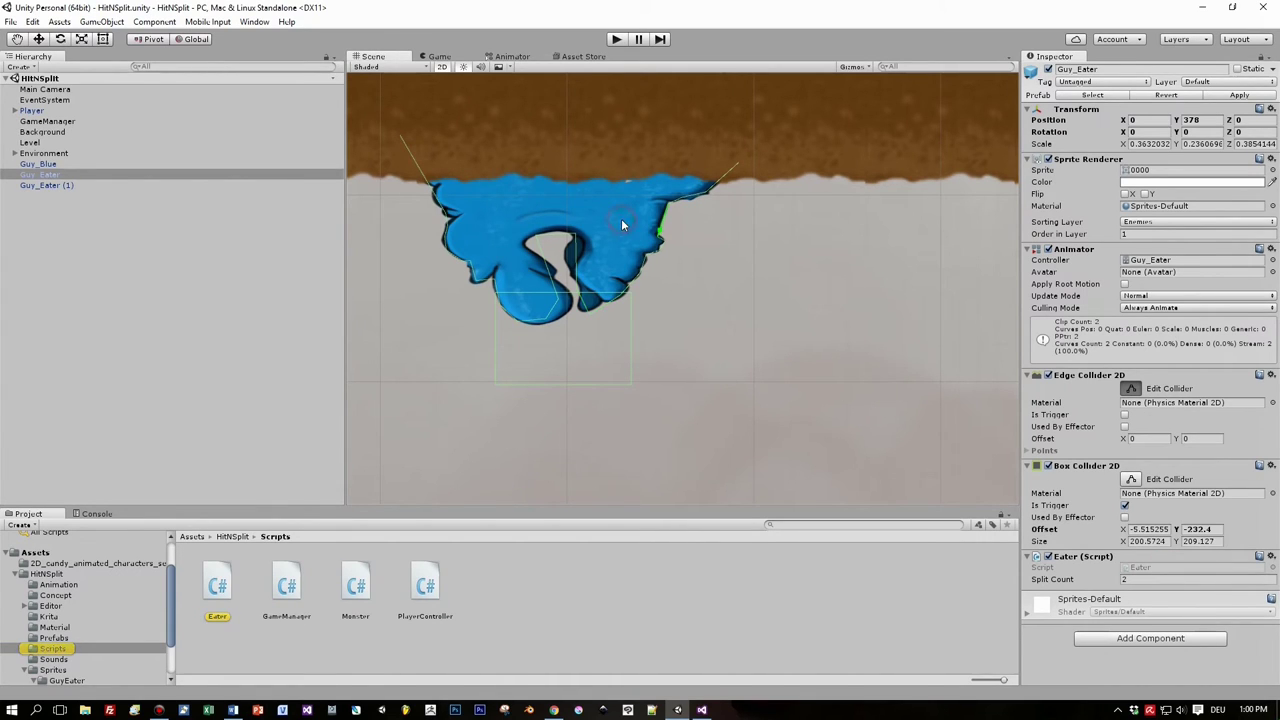
{"action": "left_click", "coordinate": [1140, 579]}
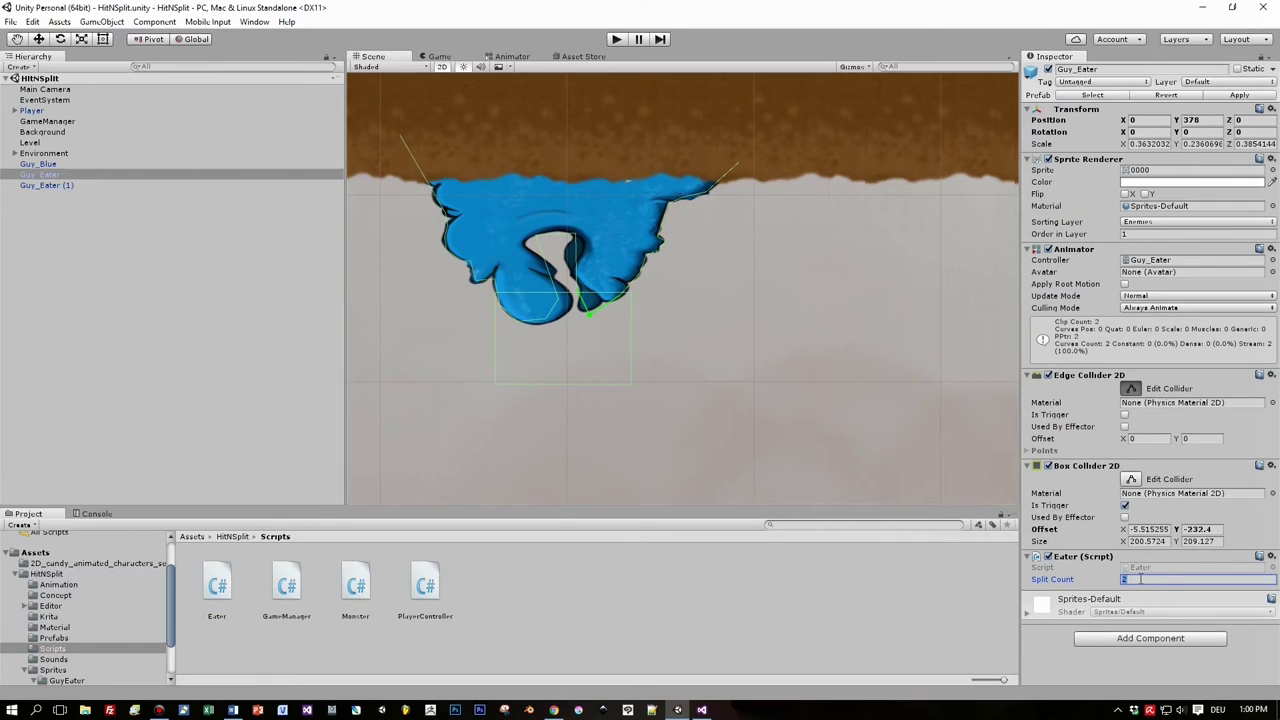
Select the smaller Guy_Eater under the grass ledge to inspect its Split Count.
{"action": "scroll", "coordinate": [596, 355], "scroll_direction": "down", "scroll_amount": 8}
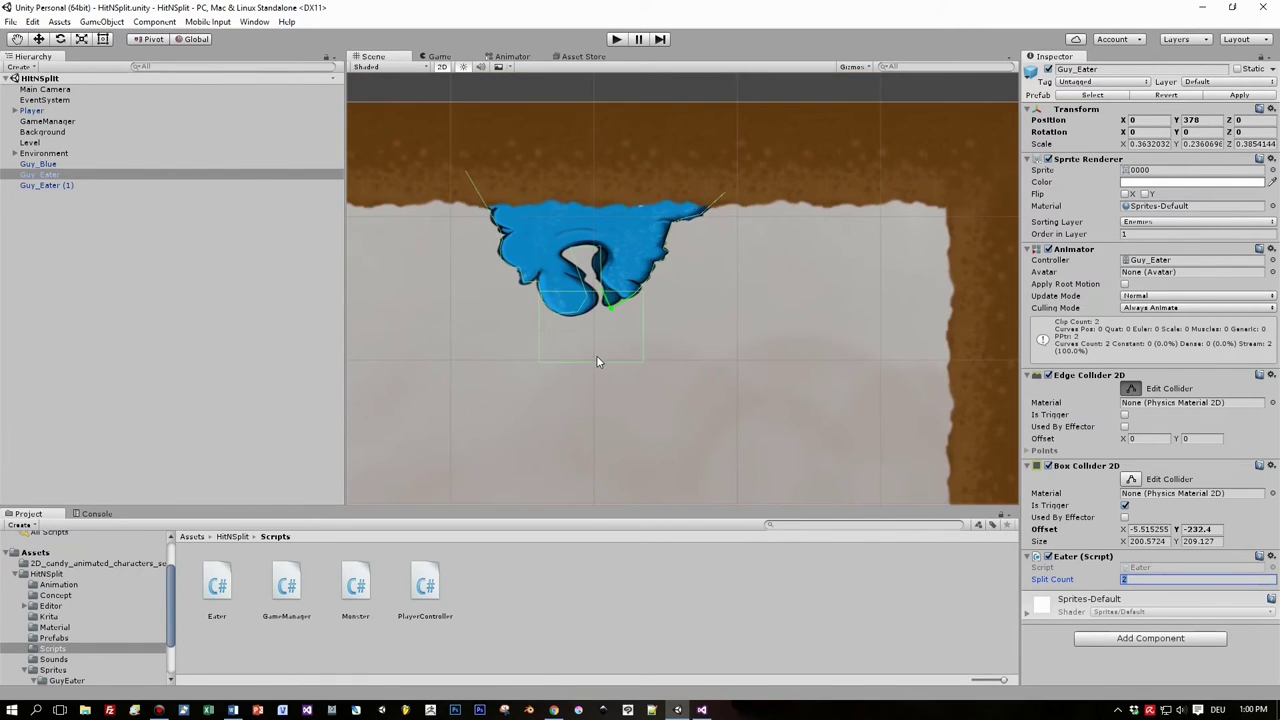
{"action": "middle_click_drag", "start_coordinate": [579, 412], "coordinate": [648, 260]}
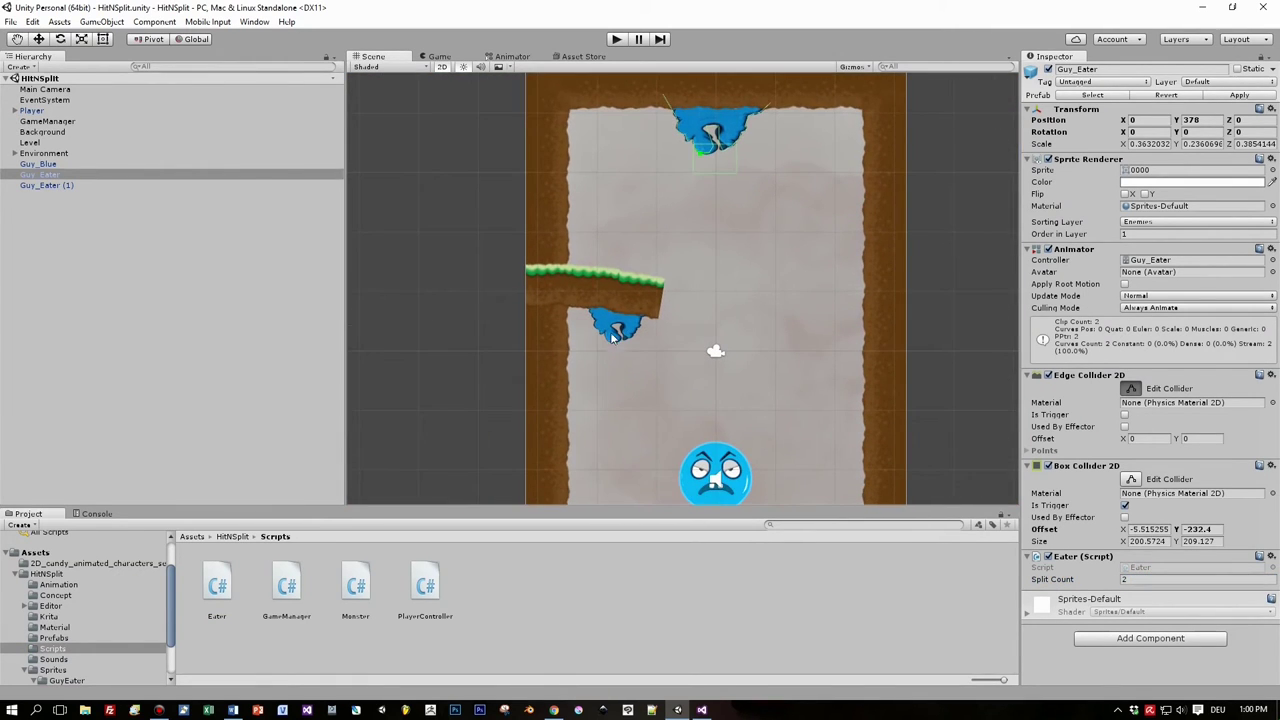
{"action": "left_click", "coordinate": [613, 330]}
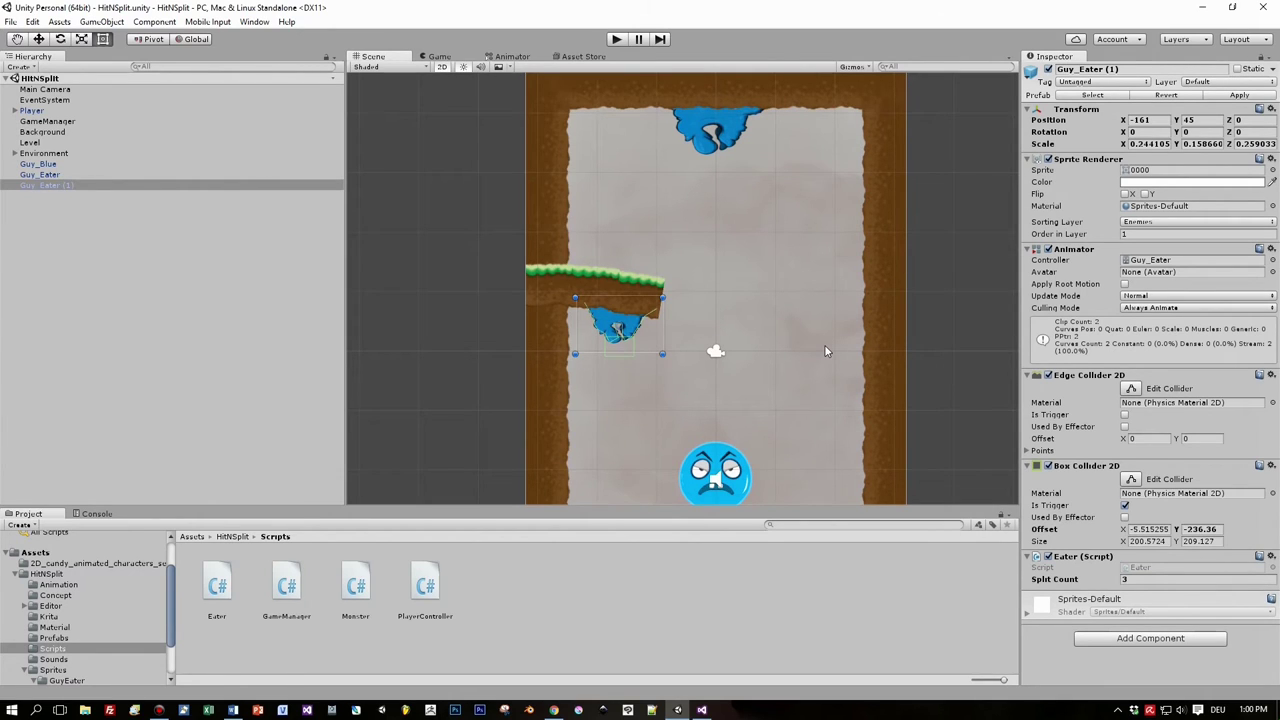
Open the Eater script in Visual Studio and examine the _animator field and its uses.
{"action": "double_click", "coordinate": [1158, 568]}
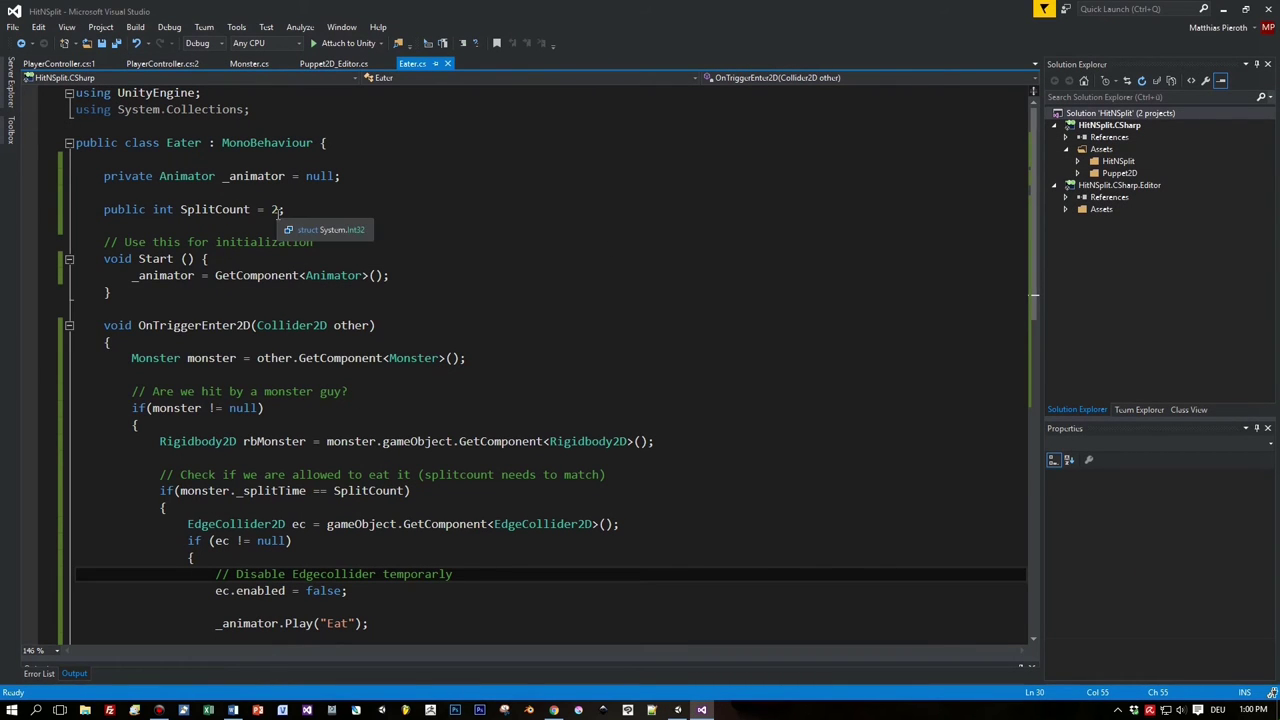
{"action": "scroll", "coordinate": [285, 253], "scroll_direction": "up", "scroll_amount": 1, "text": "ctrl"}
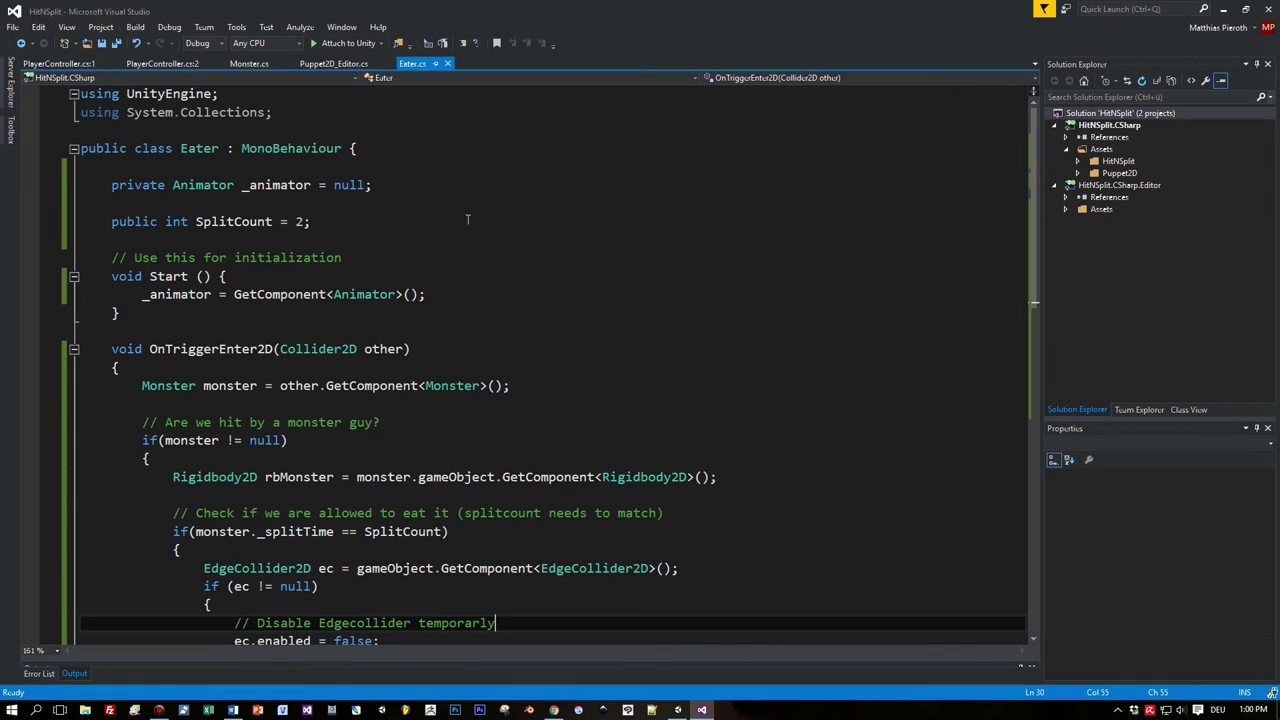
{"action": "left_click", "coordinate": [310, 186]}
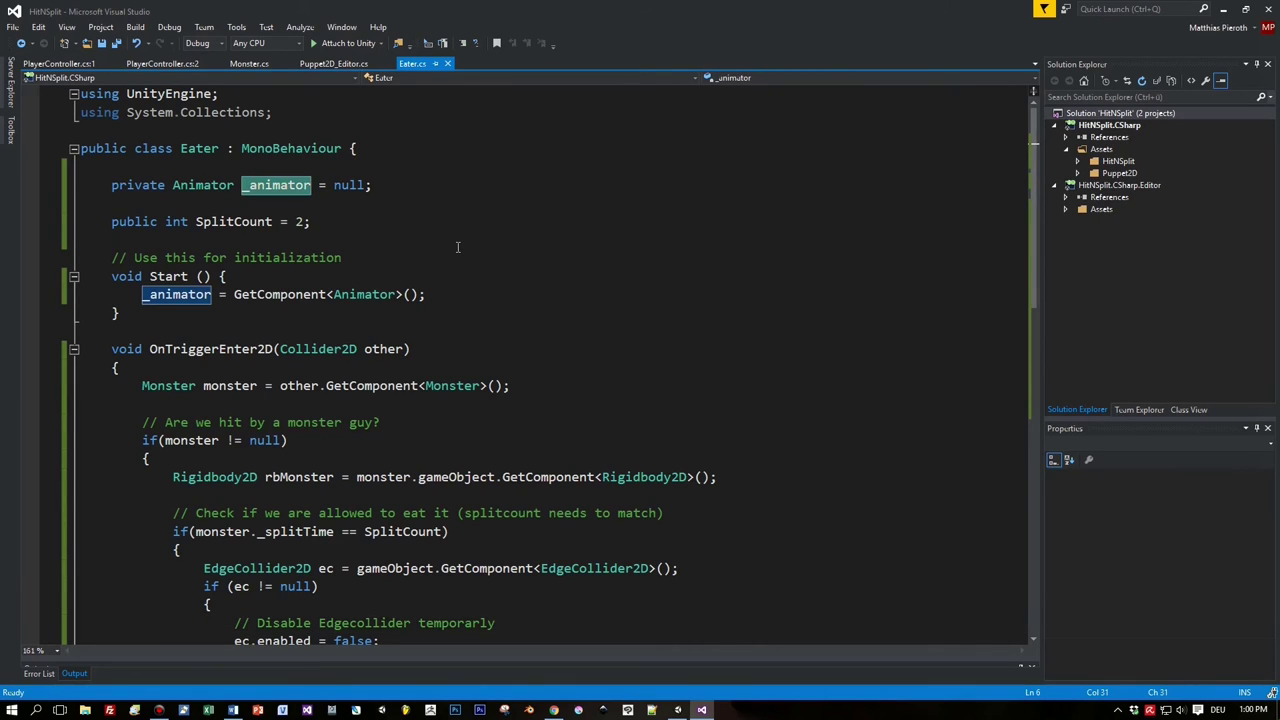
Examine the SplitCount field and the _animator assignment in the Start method of the Eater script.
{"action": "left_click", "coordinate": [229, 226]}
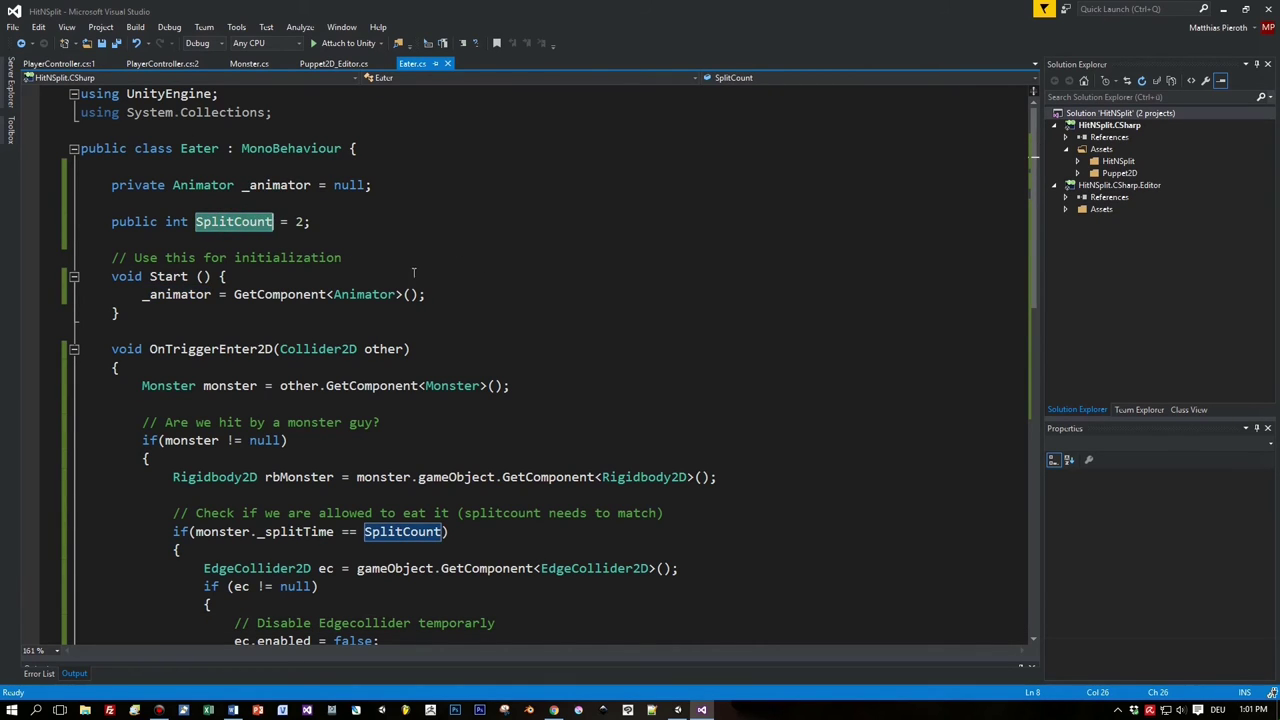
{"action": "left_click_drag", "start_coordinate": [427, 294], "coordinate": [143, 294]}
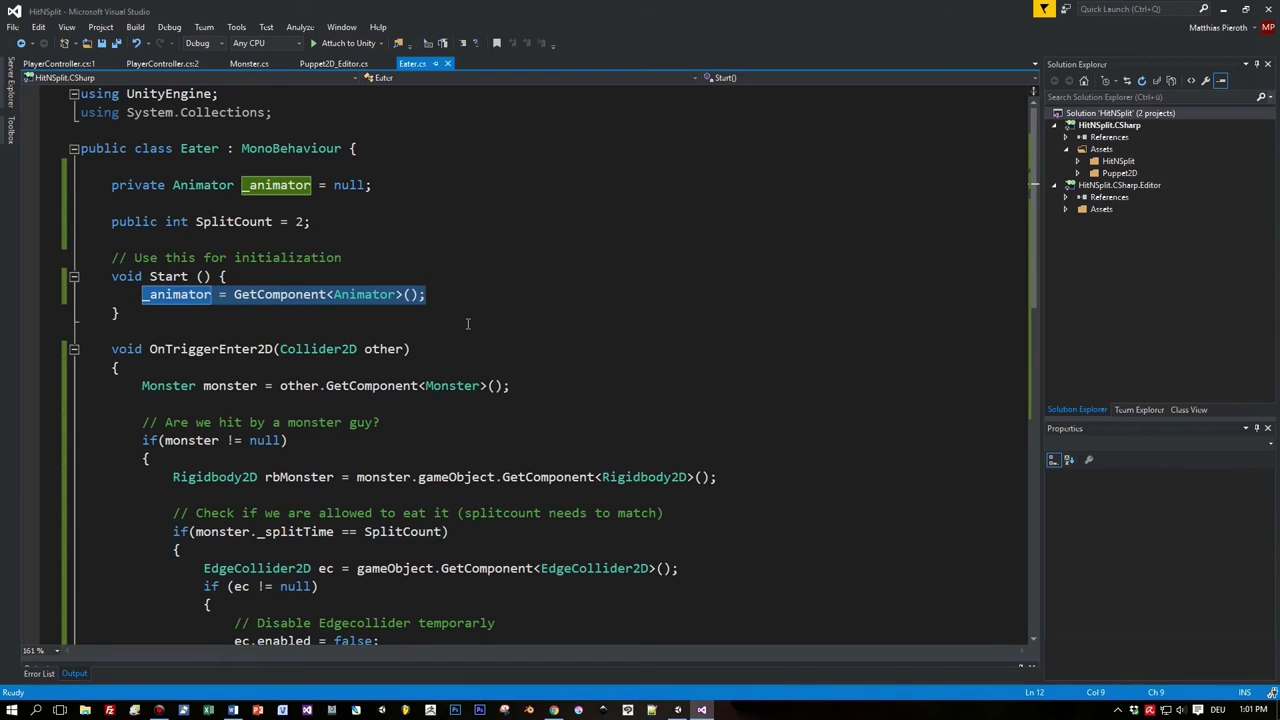
{"action": "scroll", "coordinate": [467, 323], "scroll_direction": "down", "scroll_amount": 2}
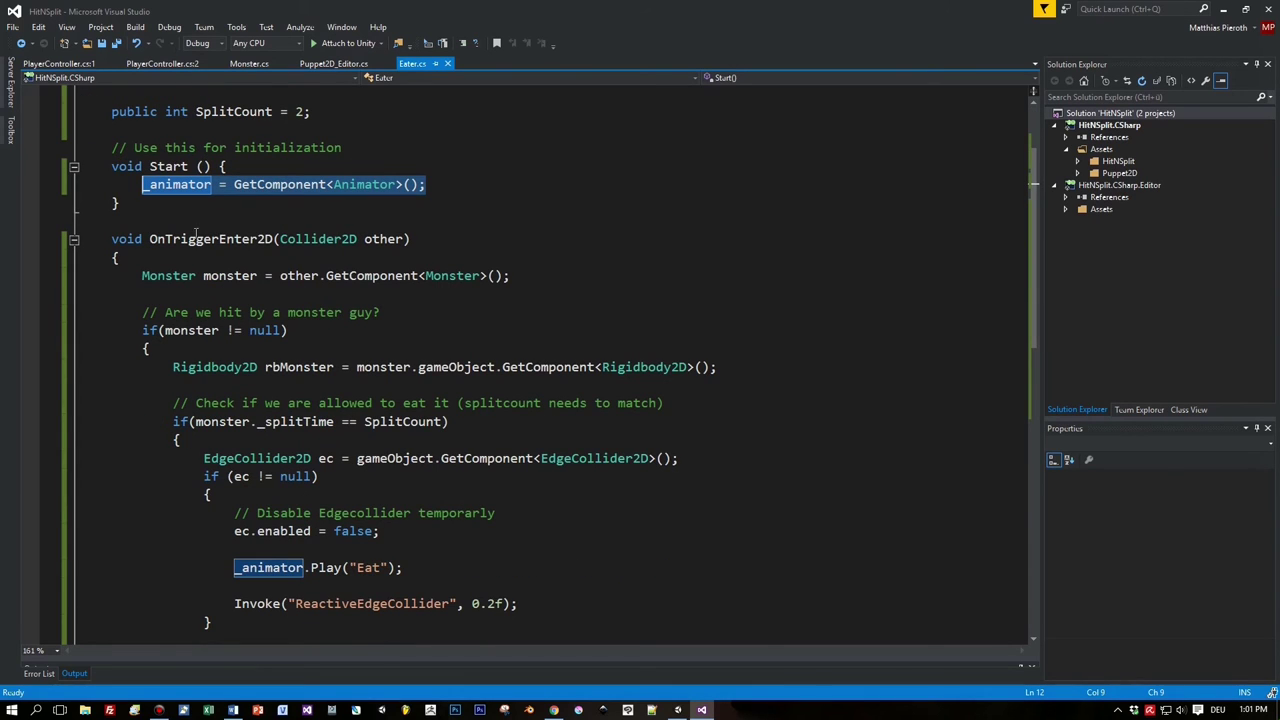
Examine how OnTriggerEnter2D gets the Monster component from the other collider and checks it for null.
{"action": "double_click", "coordinate": [196, 239]}
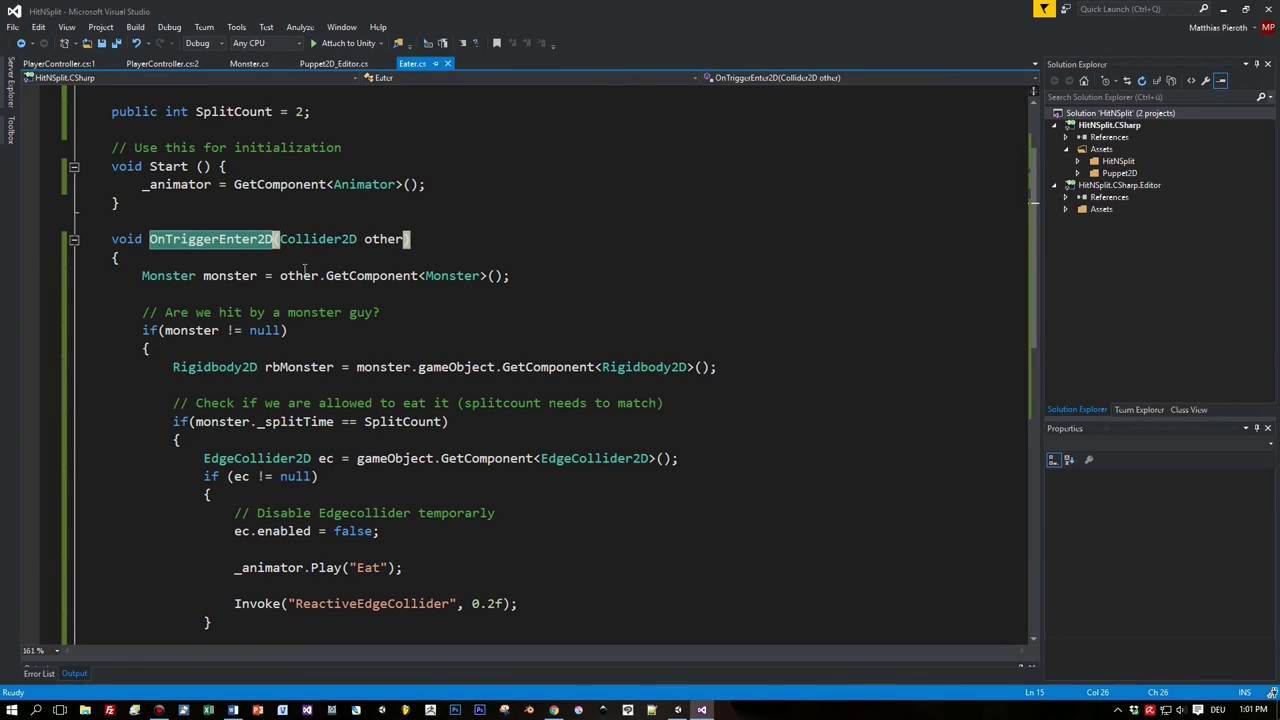
{"action": "left_click", "coordinate": [197, 276]}
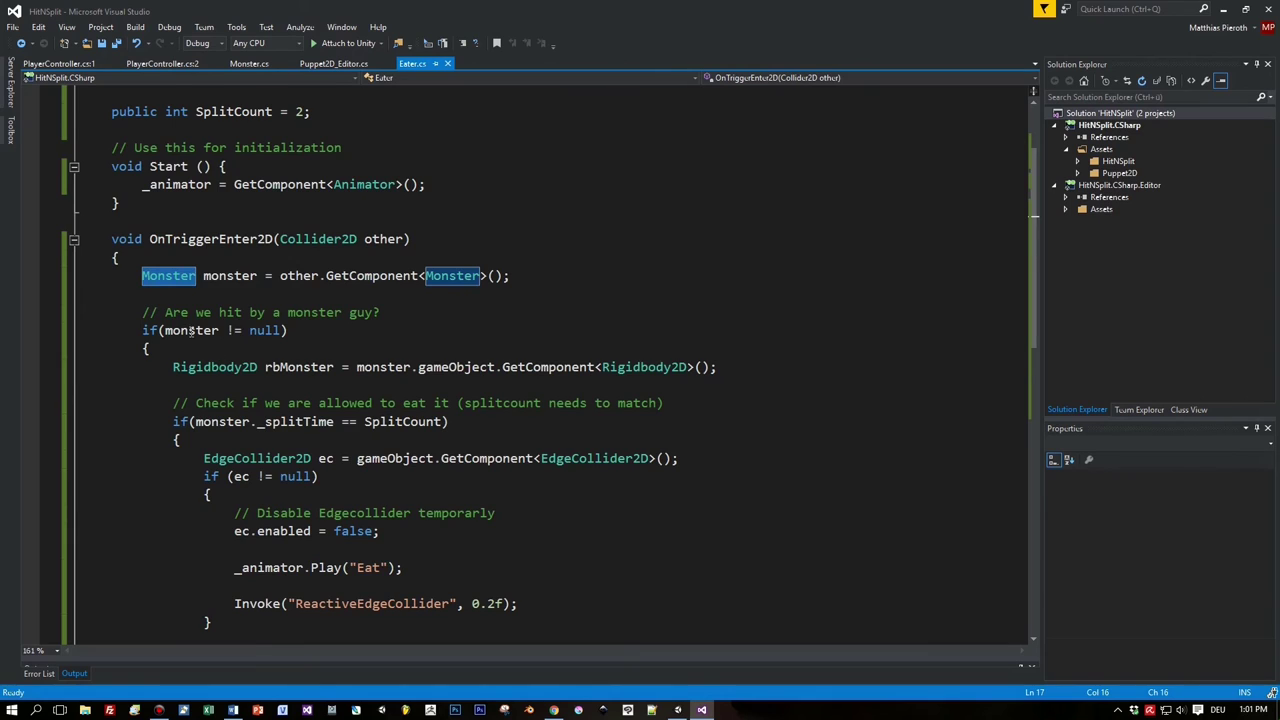
{"action": "scroll", "coordinate": [190, 330], "scroll_direction": "down", "scroll_amount": 1}
{"action": "double_click", "coordinate": [190, 275]}
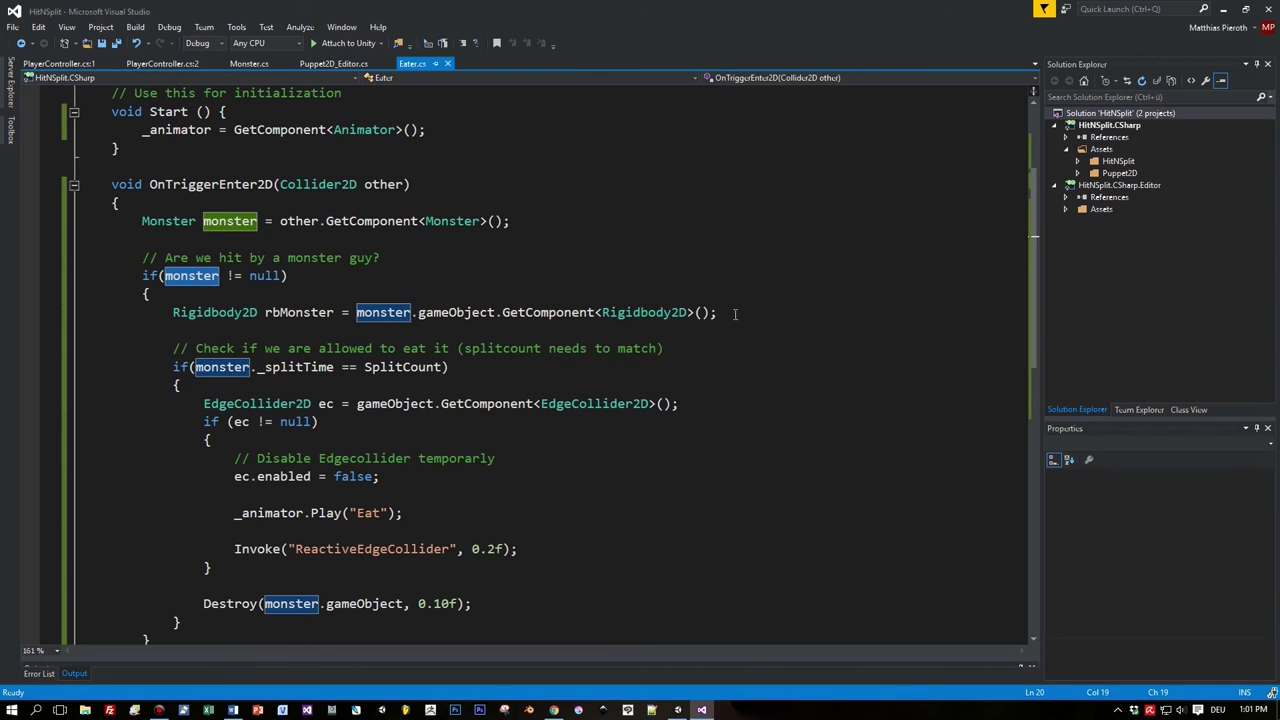
Delete the rbMonster Rigidbody2D declaration and the blank line after it in OnTriggerEnter2D, and save the Eater script.
{"action": "triple_click", "coordinate": [735, 314]}
{"action": "key", "text": "Delete"}
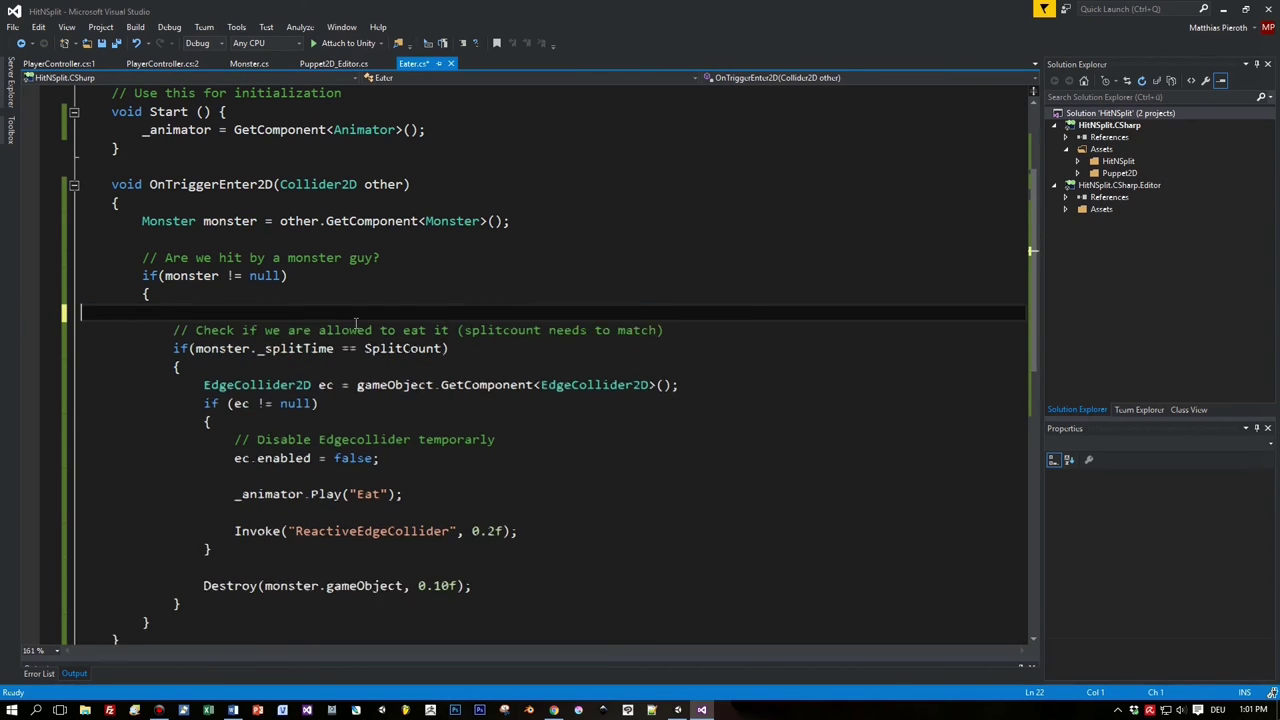
{"action": "key", "text": "Delete"}
{"action": "key", "text": "ctrl+s"}
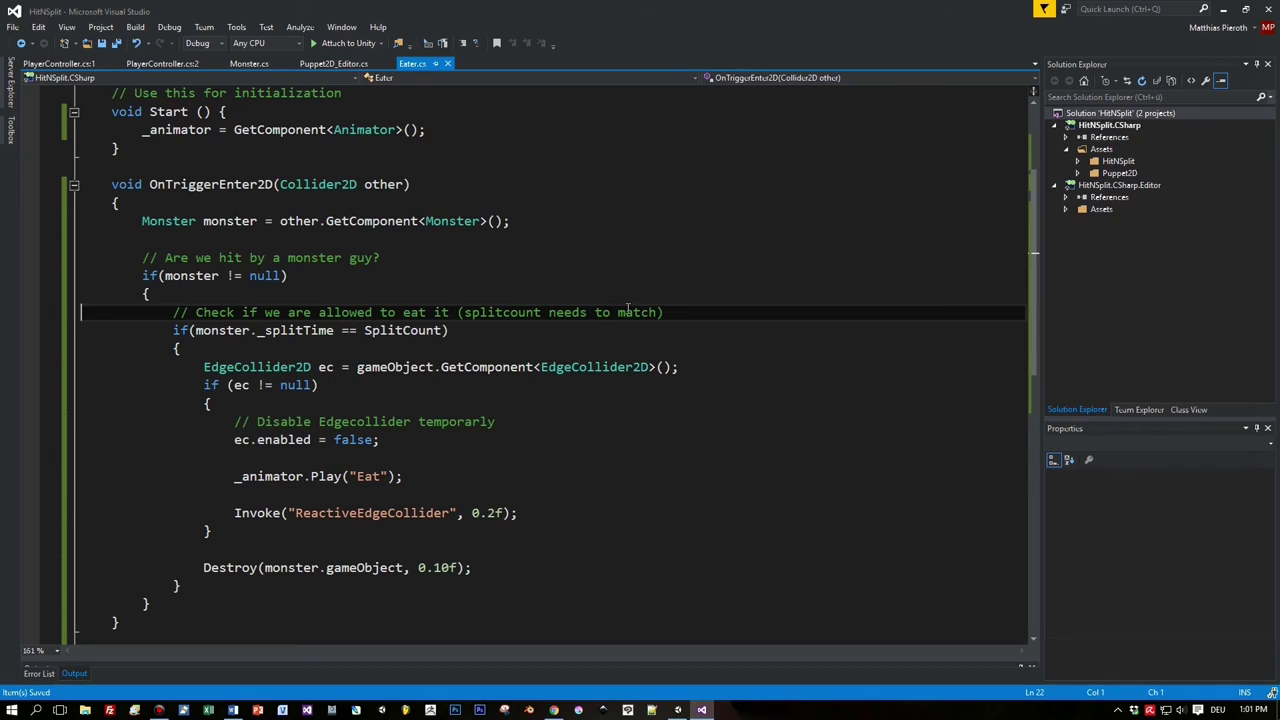
Examine the _splitTime comparison, the eating logic below it and the GetComponent call in the ReactiveEdgeCollider method.
{"action": "double_click", "coordinate": [298, 331]}
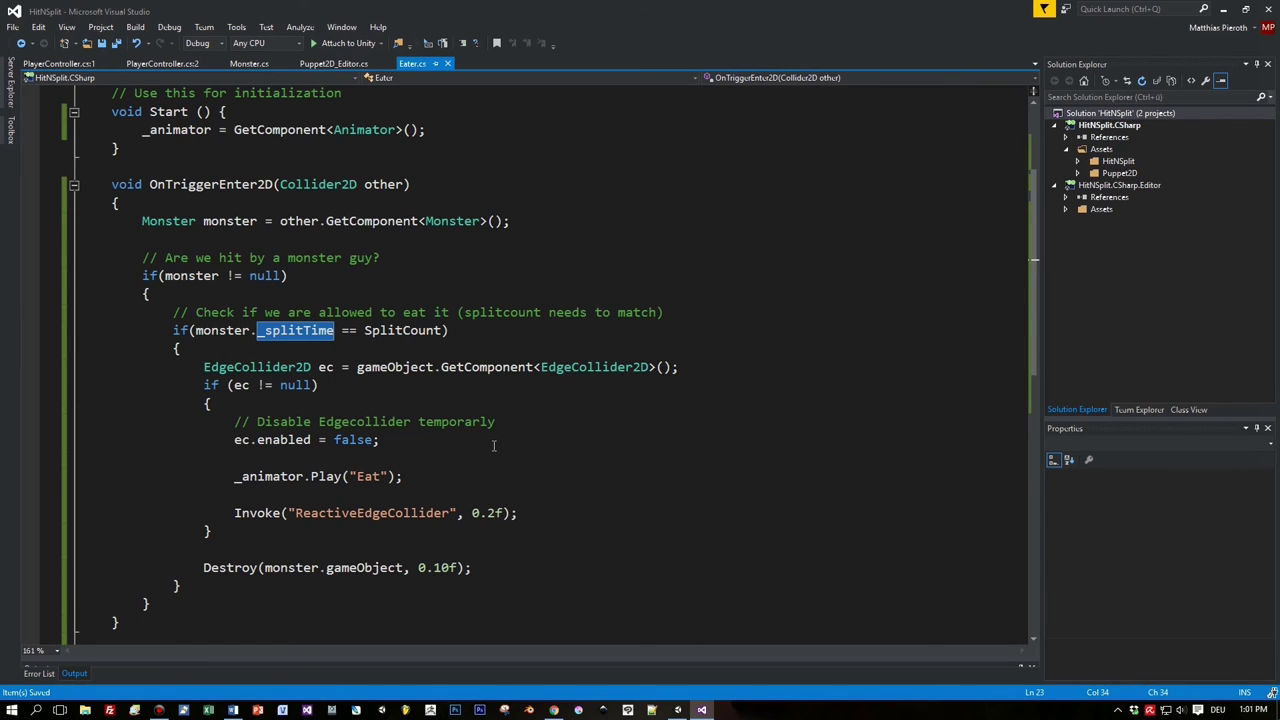
{"action": "scroll", "coordinate": [470, 480], "scroll_direction": "down", "scroll_amount": 2}
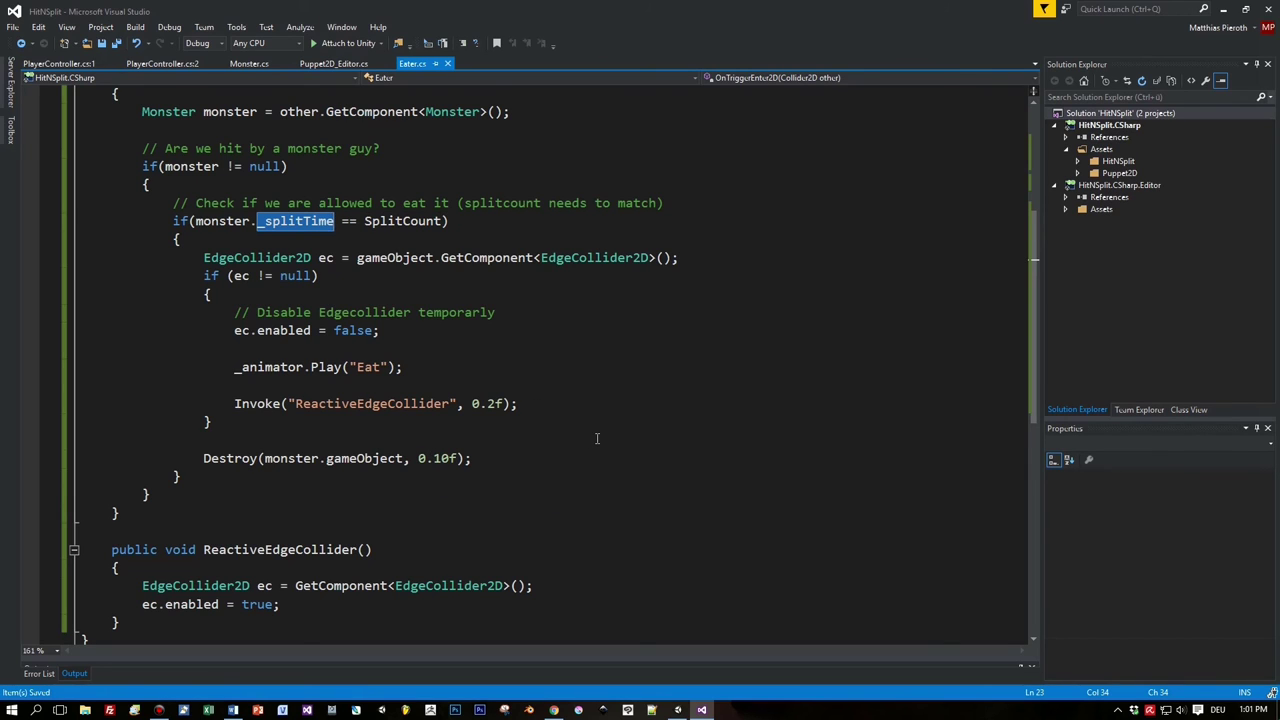
{"action": "scroll", "coordinate": [597, 438], "scroll_direction": "down", "scroll_amount": 2}
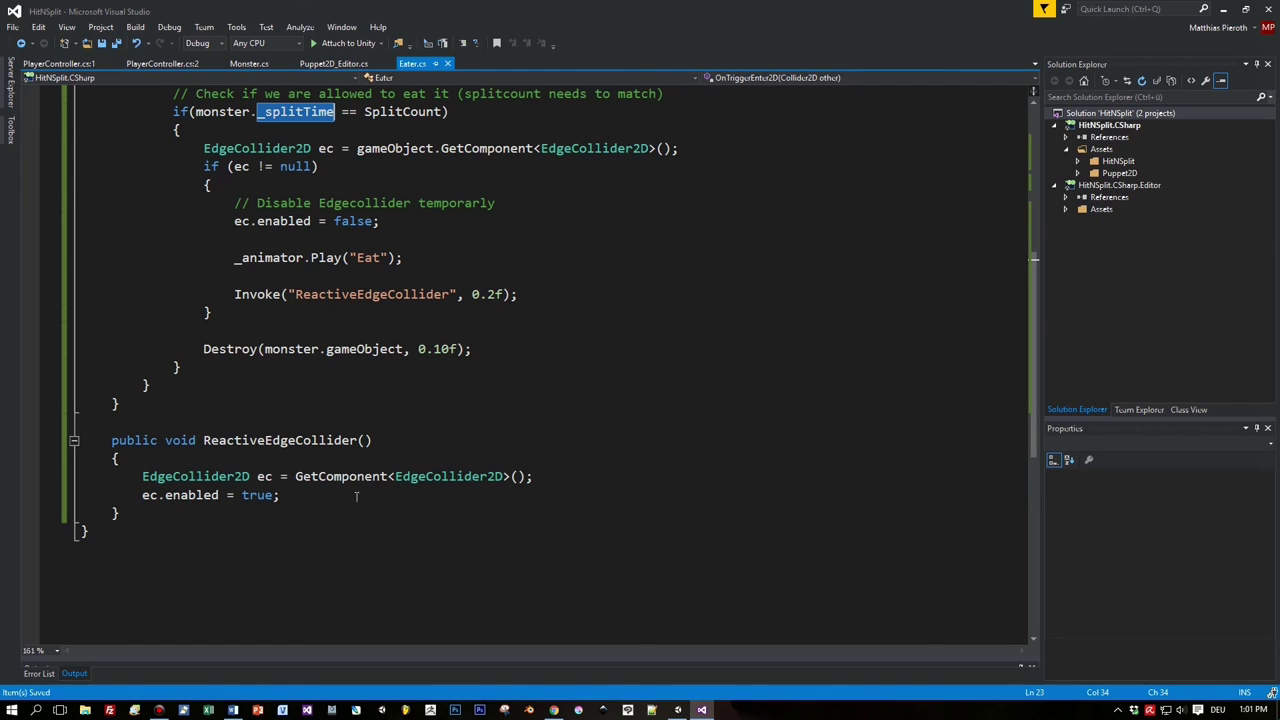
{"action": "double_click", "coordinate": [300, 476]}
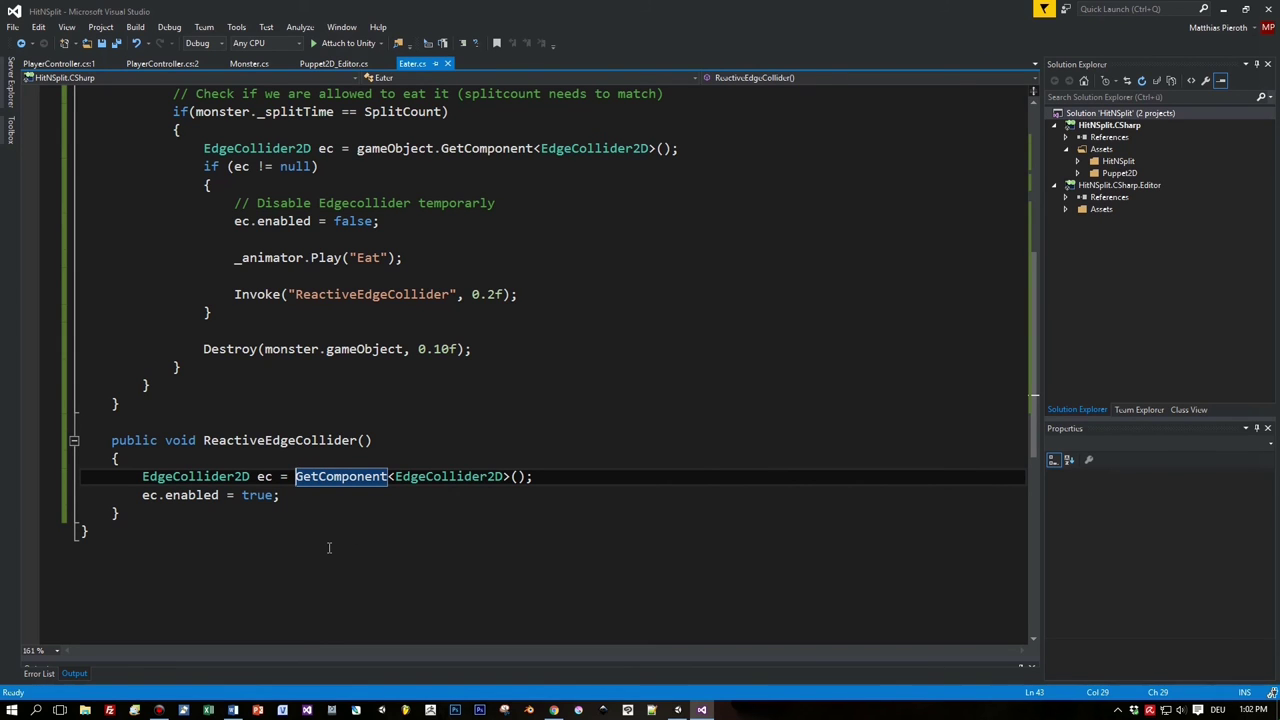
Switch to Unity, run the game, split the blue ball with the saw and punch it with the glove towards the ceiling Guy_Eater.
{"action": "key", "text": "alt+Tab"}
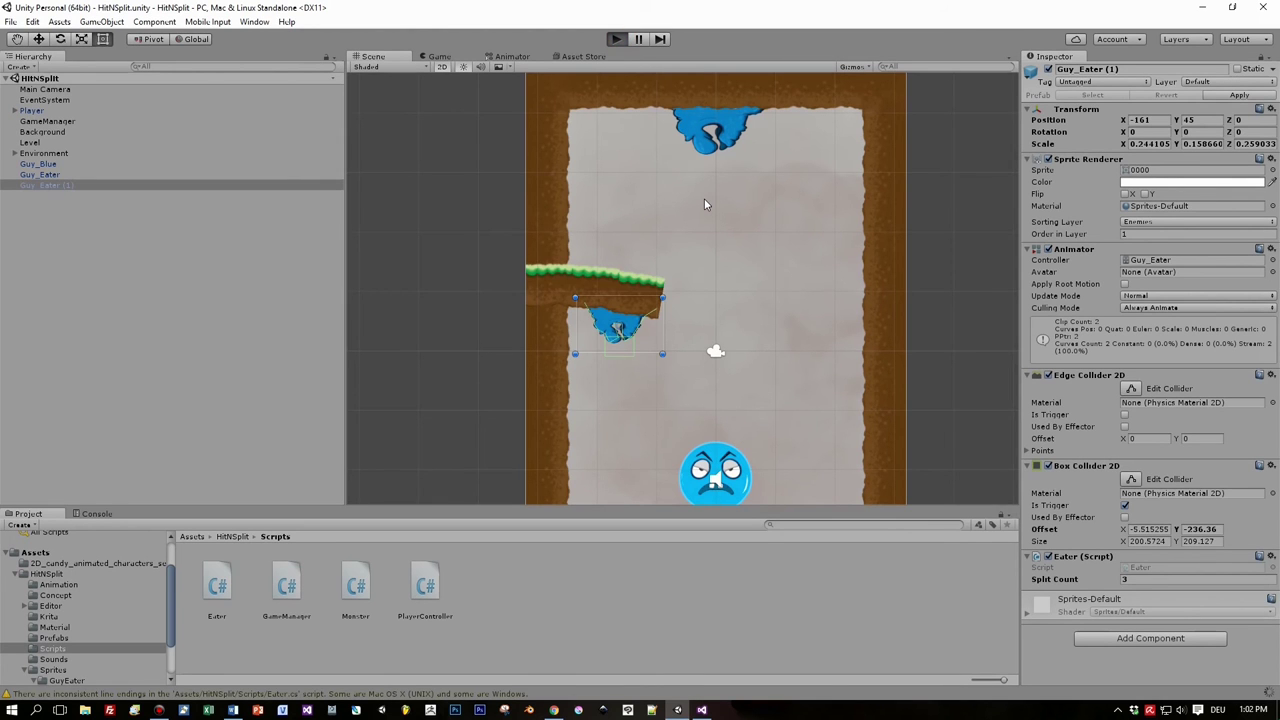
{"action": "key", "text": "ctrl+p"}
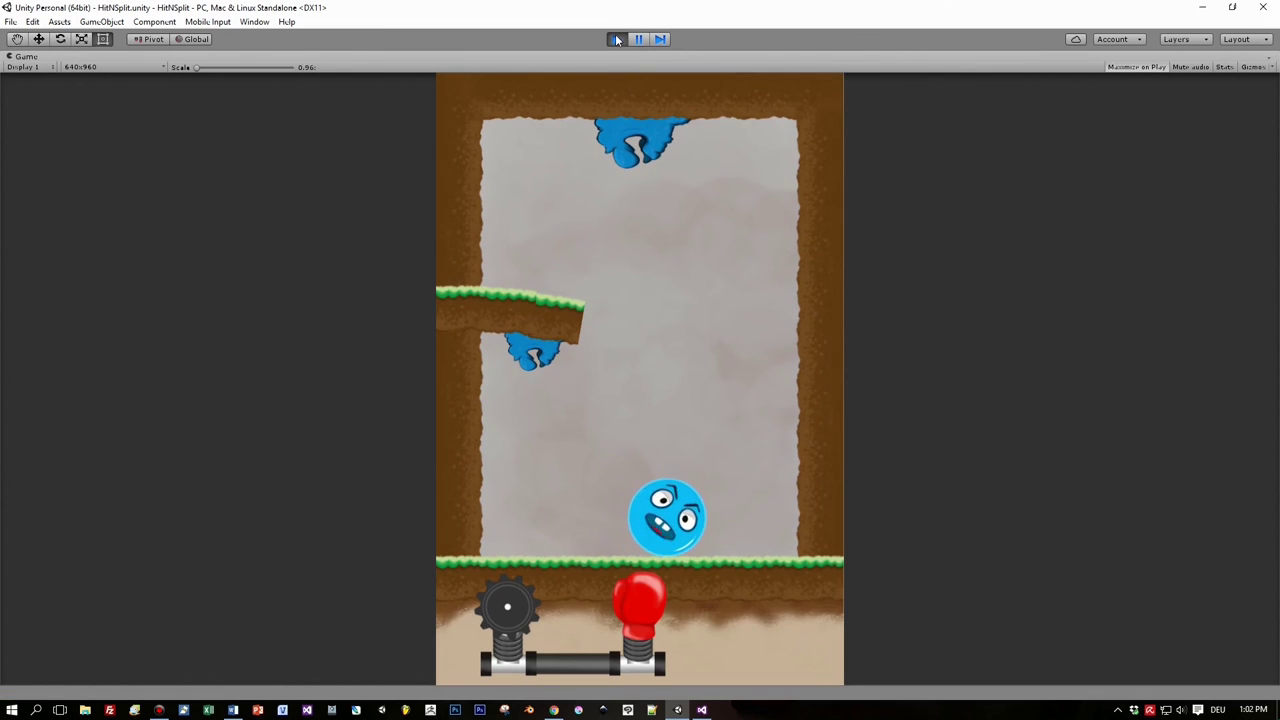
{"action": "left_click", "coordinate": [644, 596]}
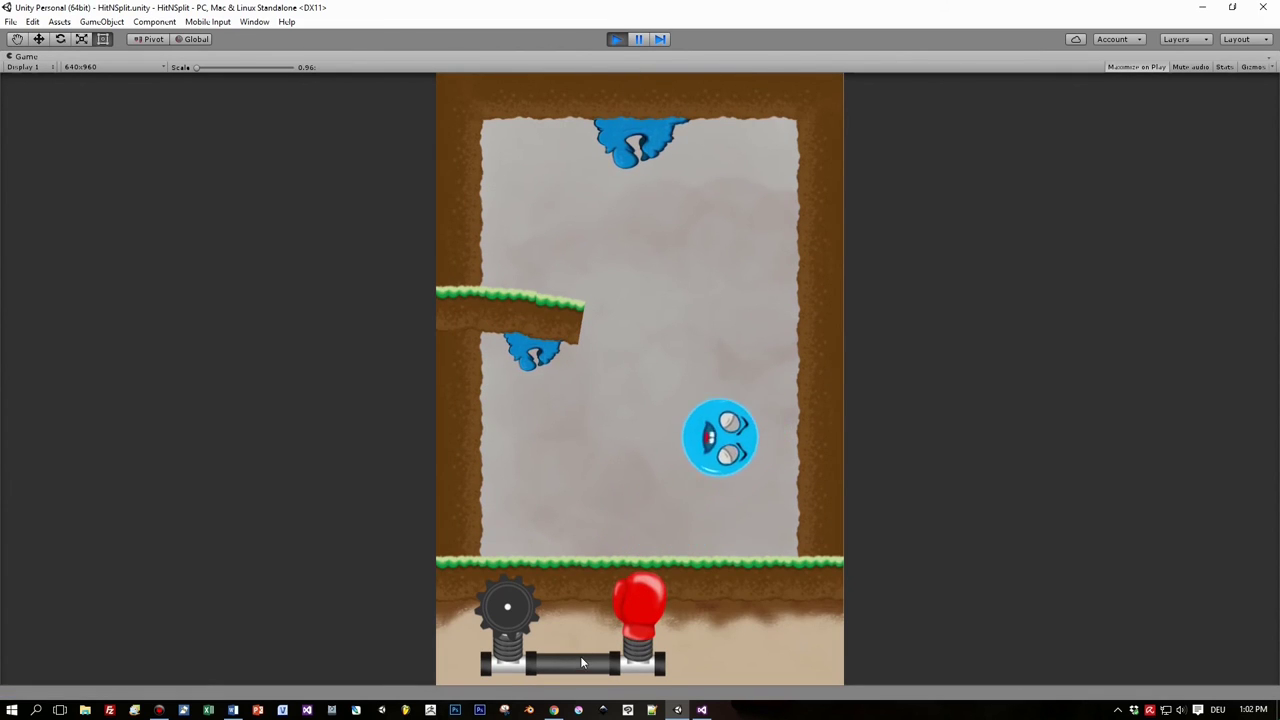
{"action": "mouse_move", "coordinate": [580, 656]}
{"action": "left_mouse_down"}
{"action": "mouse_move", "coordinate": [631, 666]}
{"action": "mouse_move", "coordinate": [599, 652]}
{"action": "left_mouse_up"}
{"action": "left_click", "coordinate": [569, 614]}
{"action": "left_click", "coordinate": [654, 607]}
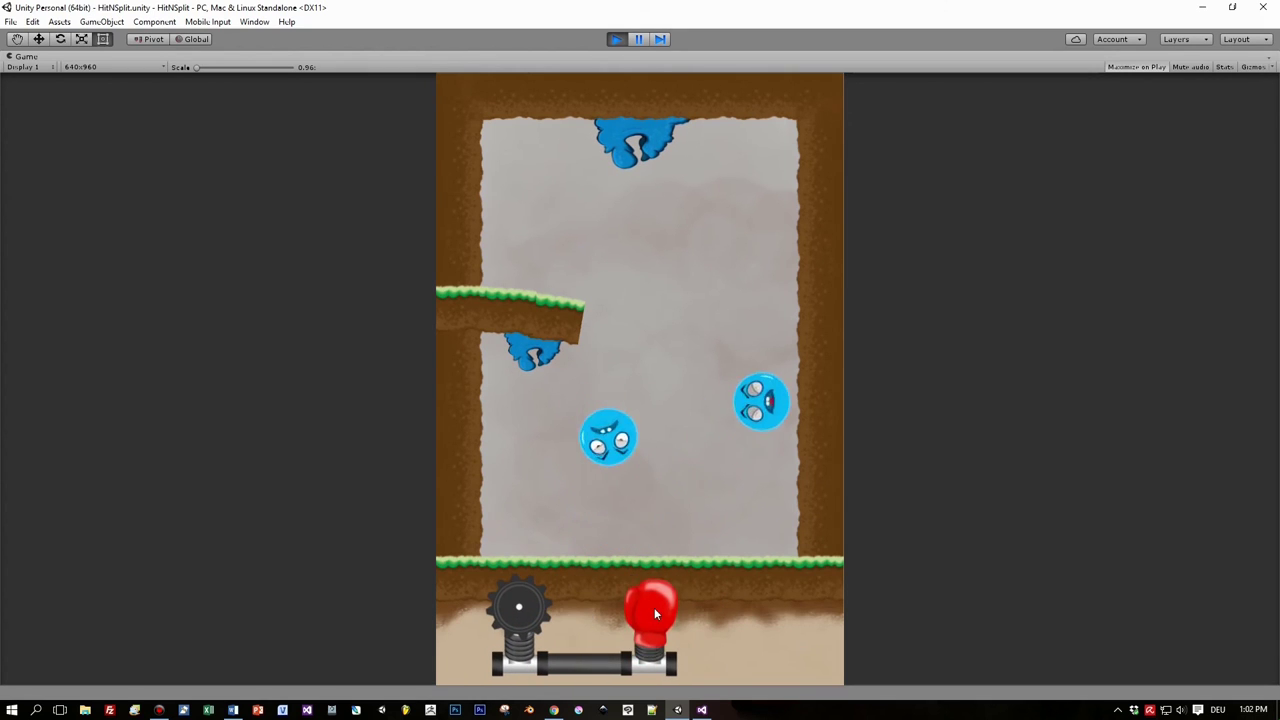
{"action": "left_click", "coordinate": [660, 601]}
{"action": "left_click", "coordinate": [660, 606]}
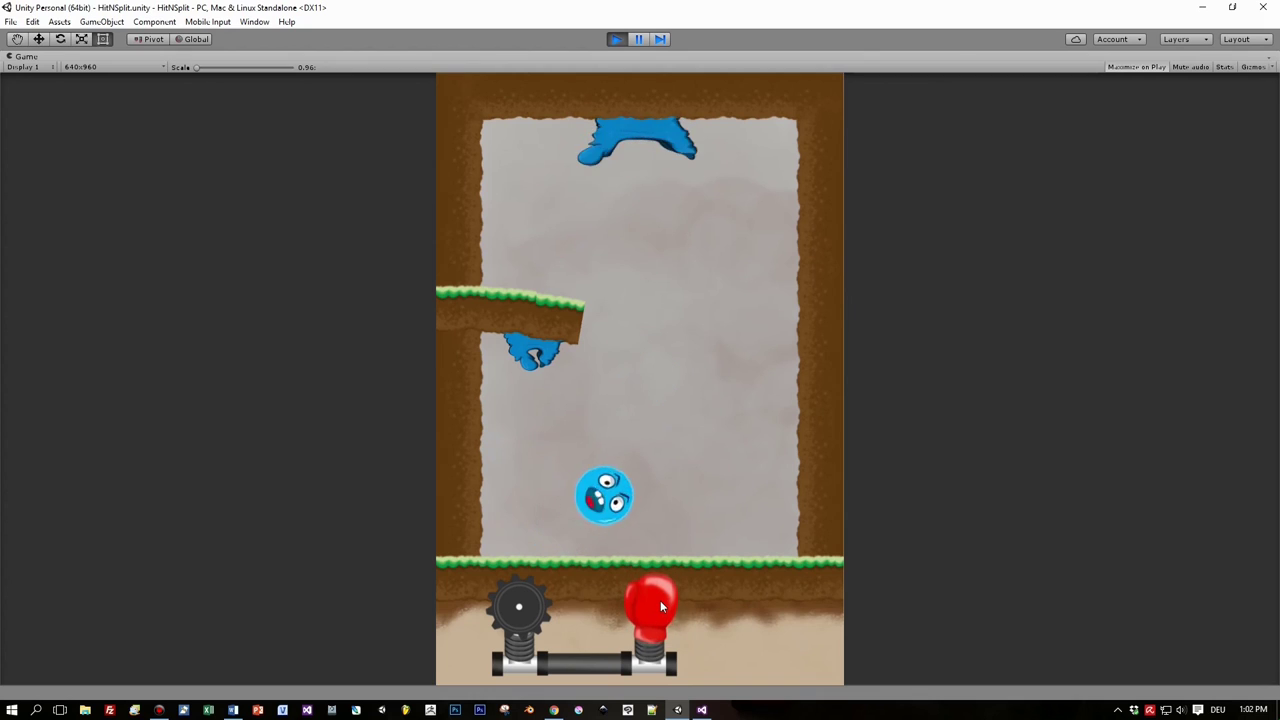
Slide the saw-and-glove rig under the remaining balls, hit them towards the Guy_Eater below the grass ledge, and slide the rig back to the middle.
{"action": "left_click_drag", "start_coordinate": [580, 663], "coordinate": [705, 665]}
{"action": "left_click", "coordinate": [811, 670]}
{"action": "left_click", "coordinate": [724, 650]}
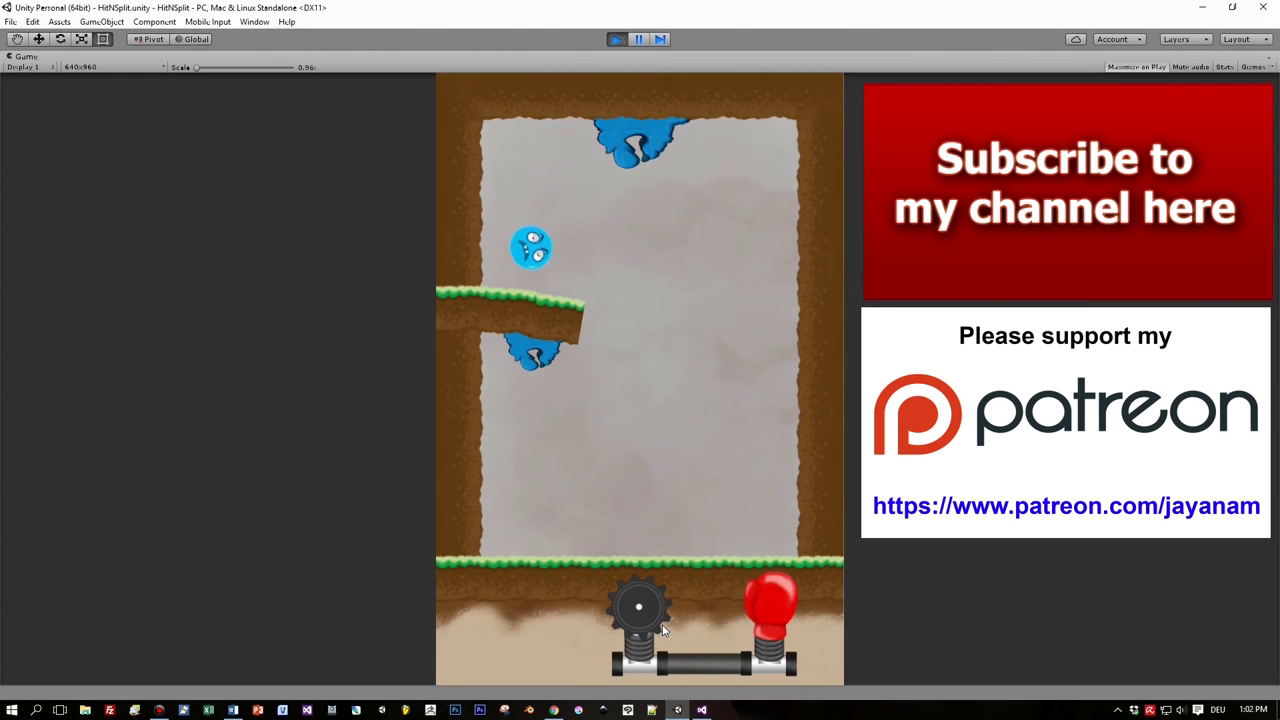
{"action": "left_click_drag", "start_coordinate": [766, 665], "coordinate": [790, 618]}
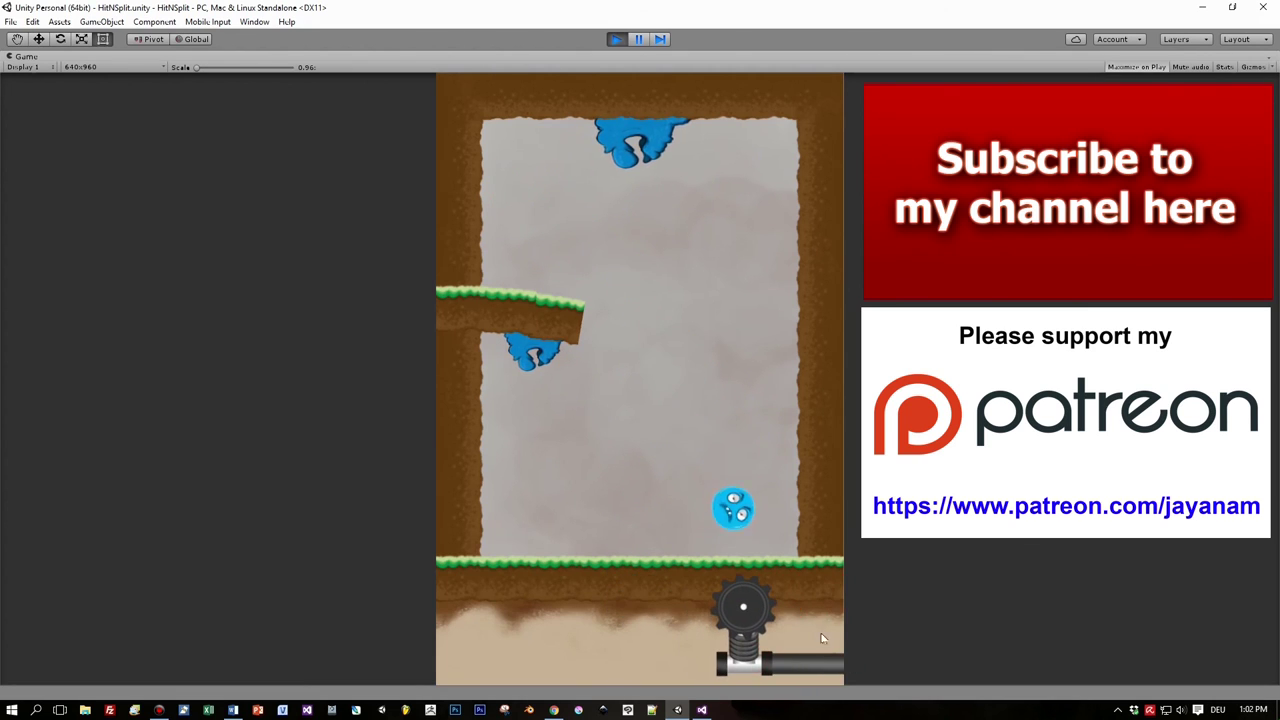
{"action": "left_click", "coordinate": [764, 608]}
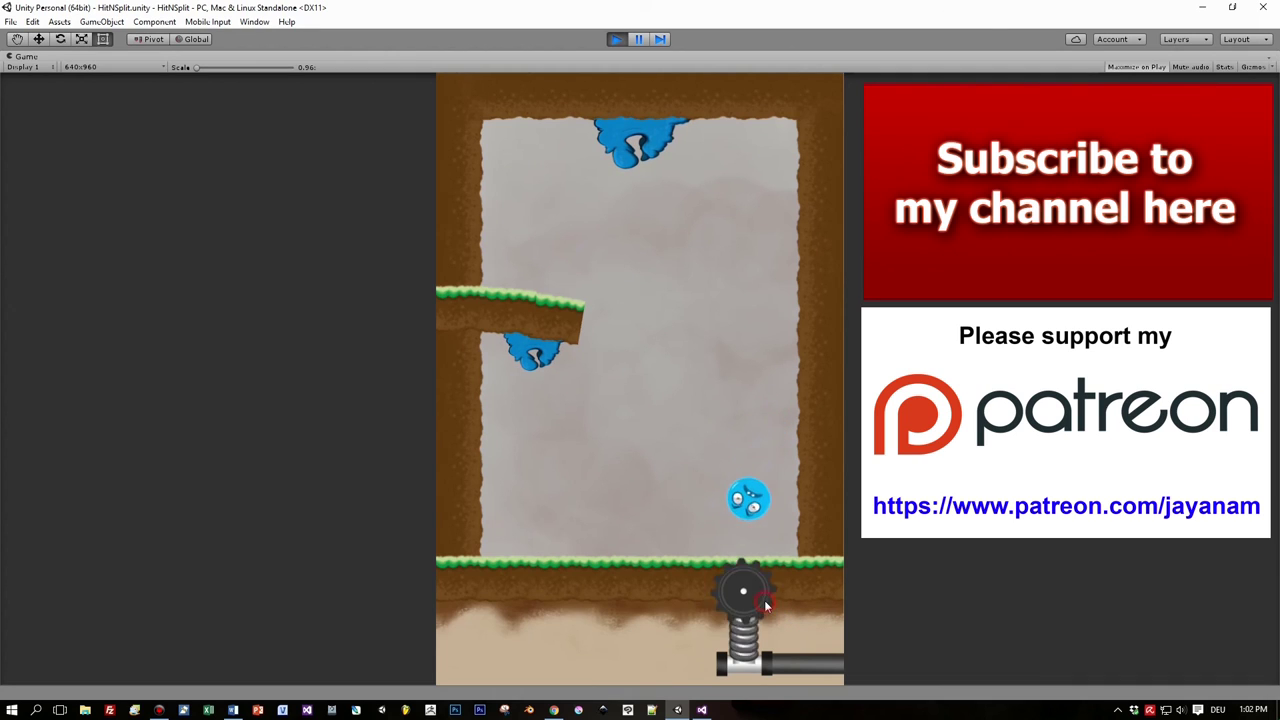
{"action": "left_click", "coordinate": [752, 606]}
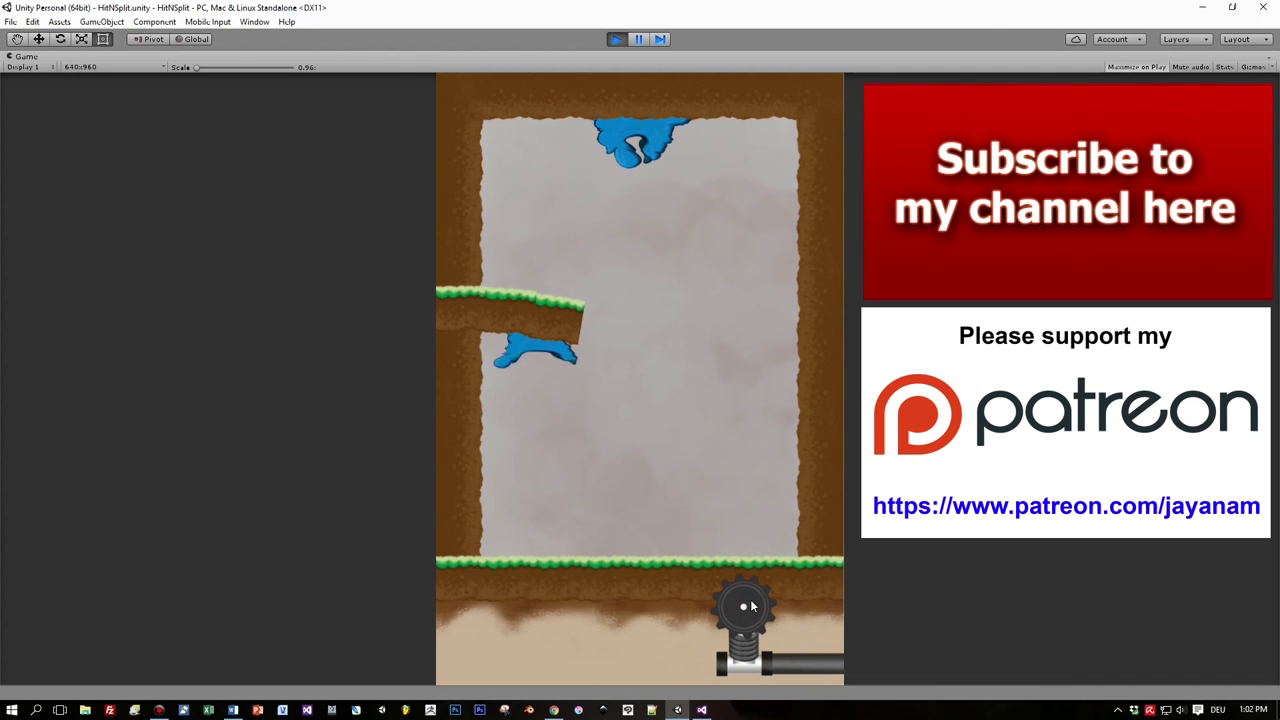
{"action": "left_click_drag", "start_coordinate": [598, 639], "coordinate": [505, 625]}
{"action": "left_click_drag", "start_coordinate": [557, 660], "coordinate": [630, 621]}
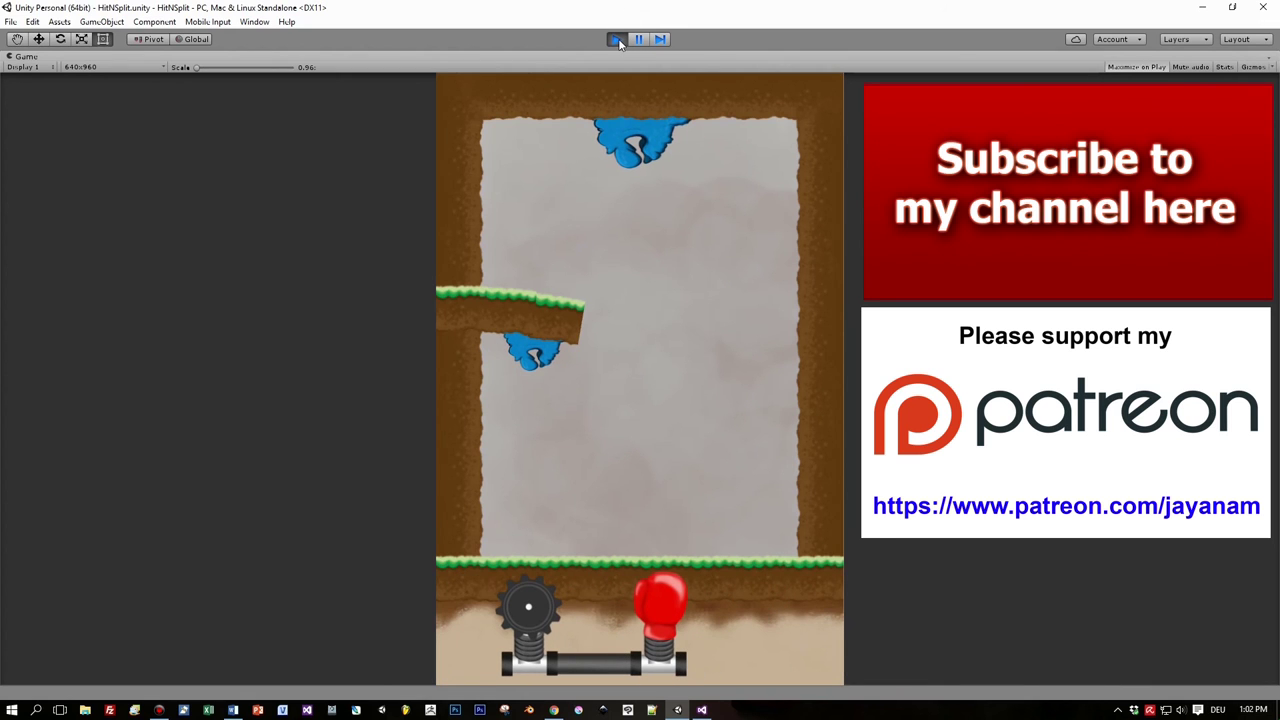